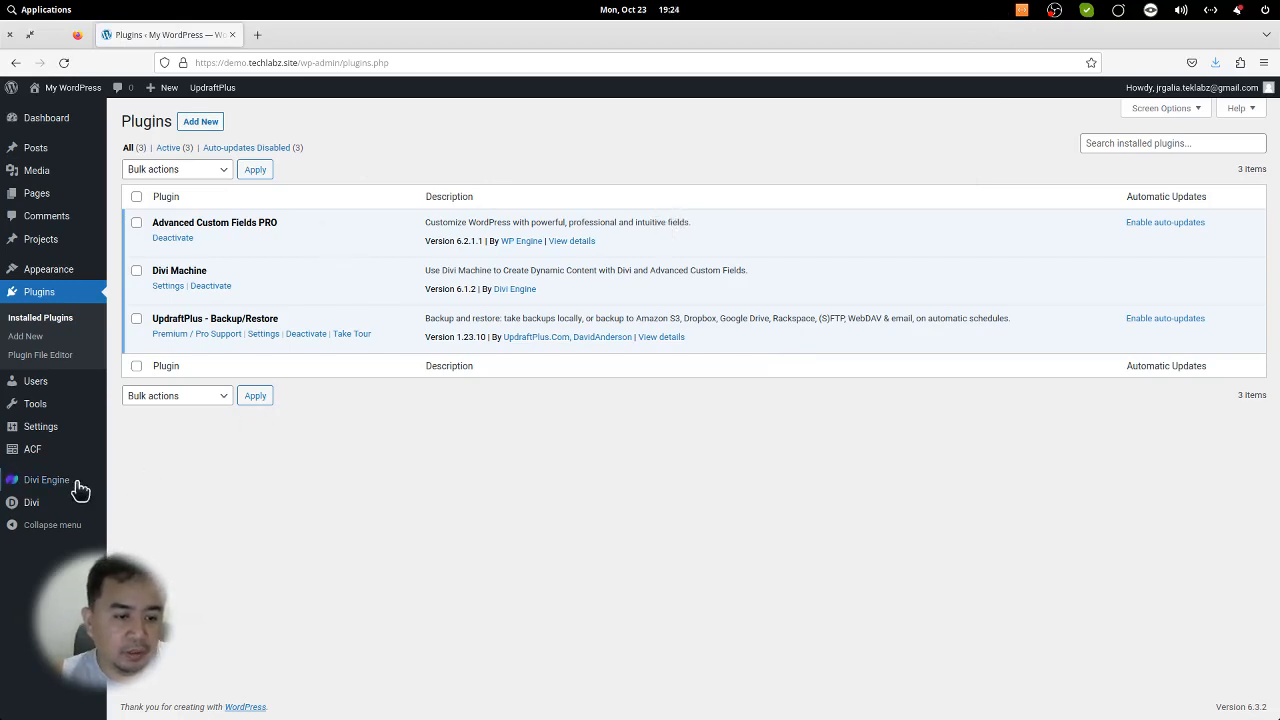
Step: Start a new Divi Engine post type titled "Chicken Breed"
mouse_move(78, 489)
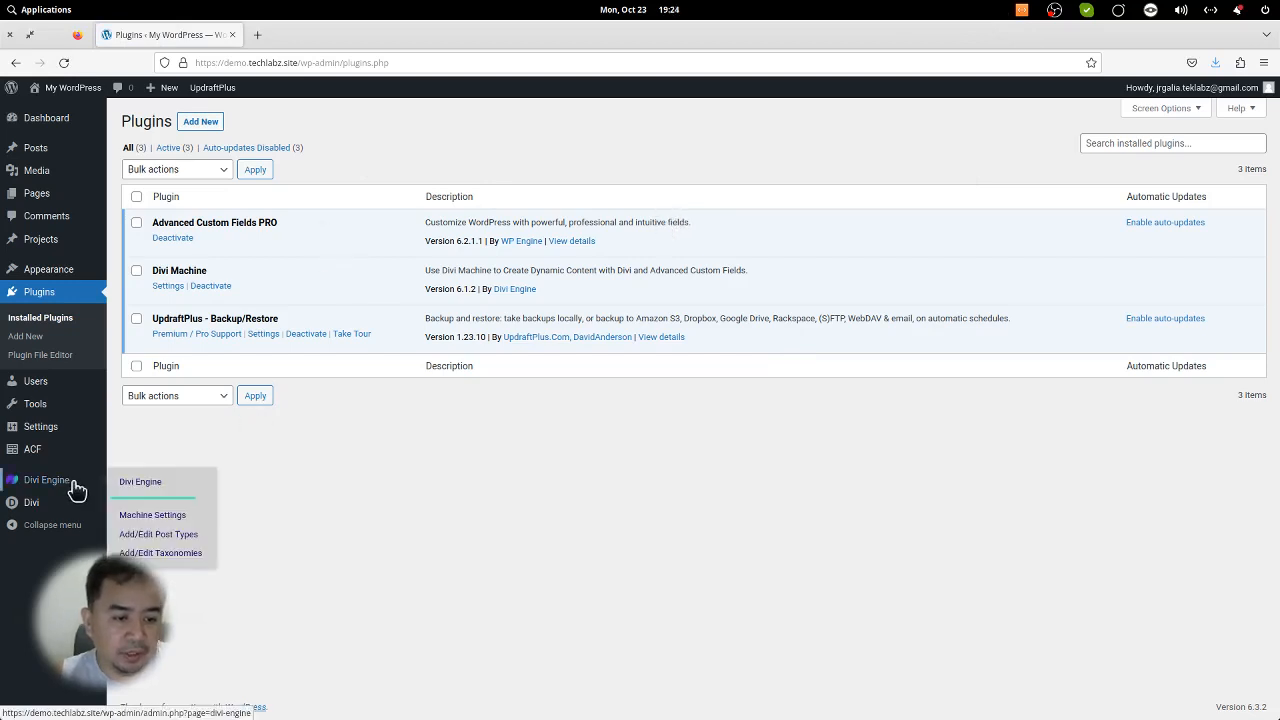
click(163, 543)
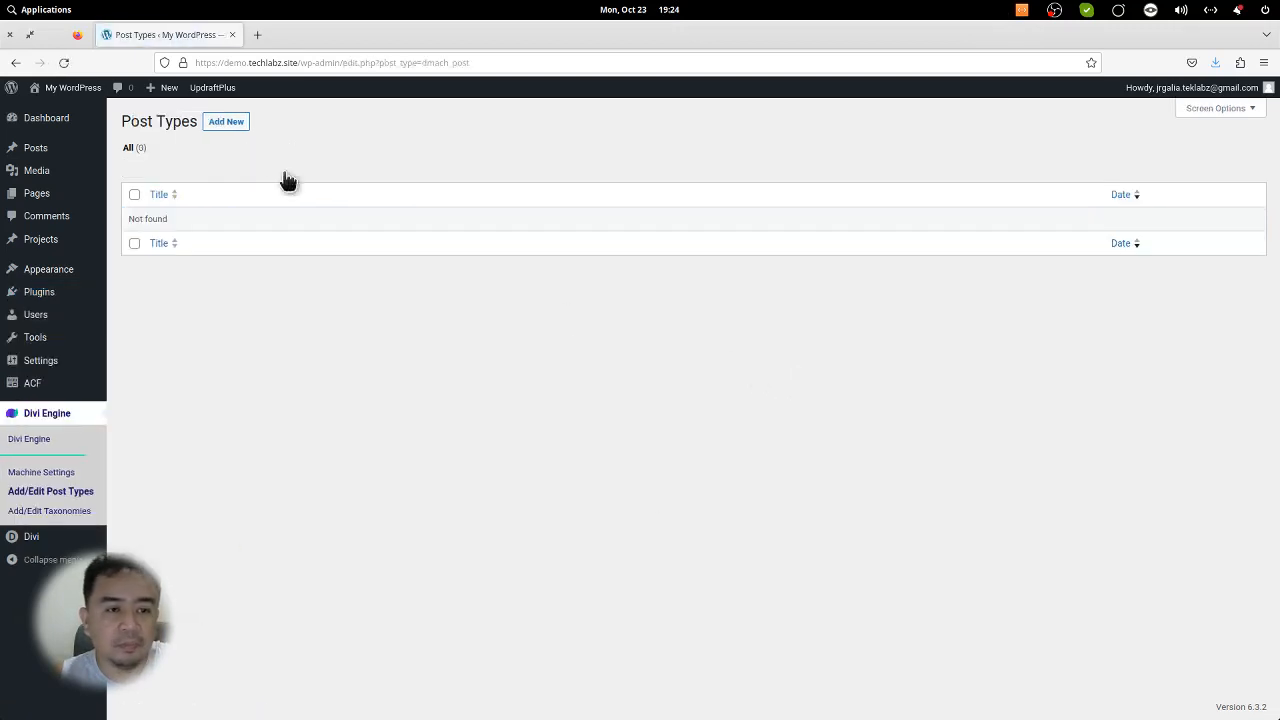
click(228, 123)
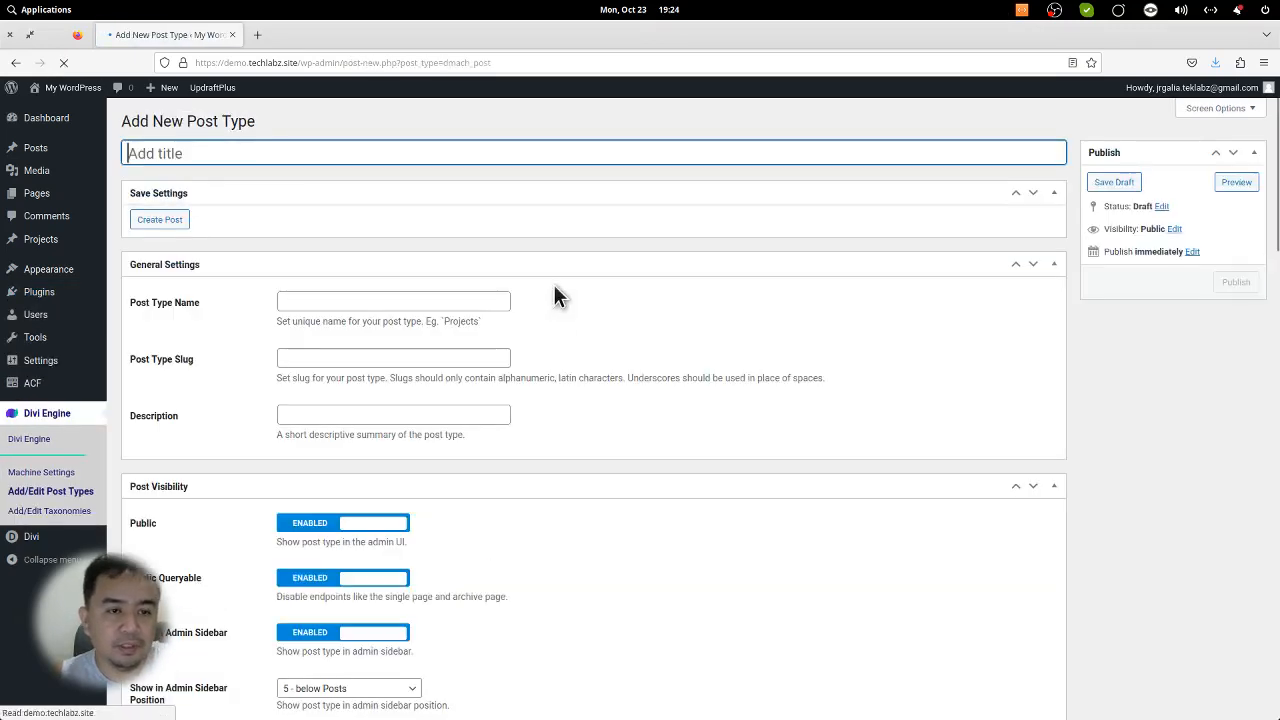
text(Chicken)
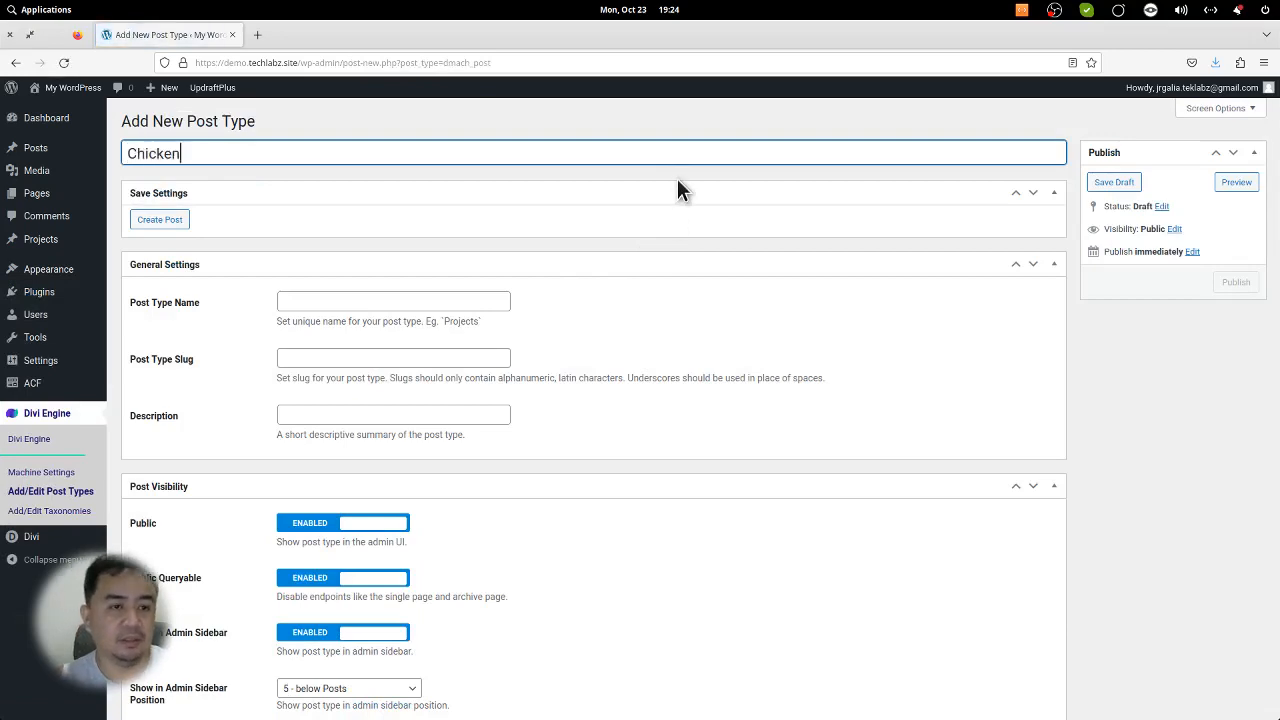
text( Breed)
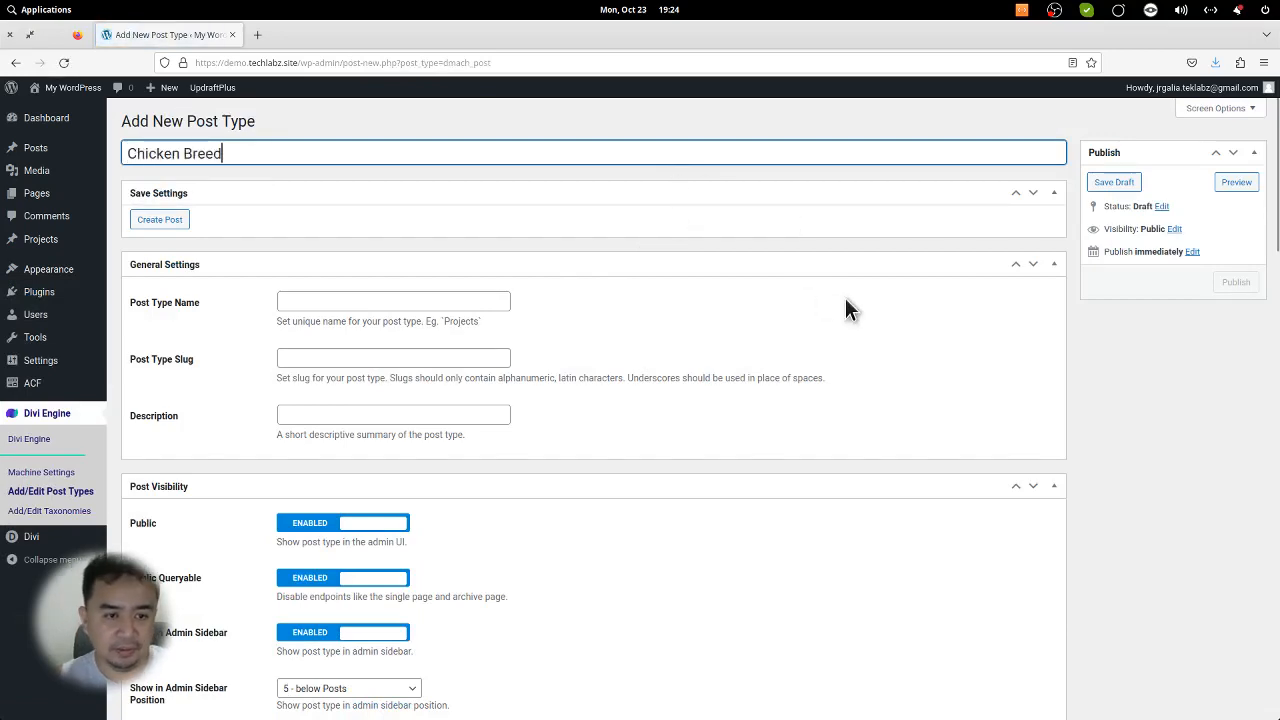
Step: Generate the Chicken Breed post type's settings from its title, keeping the default visibility options, and publish it
scroll(866, 376, down, 10)
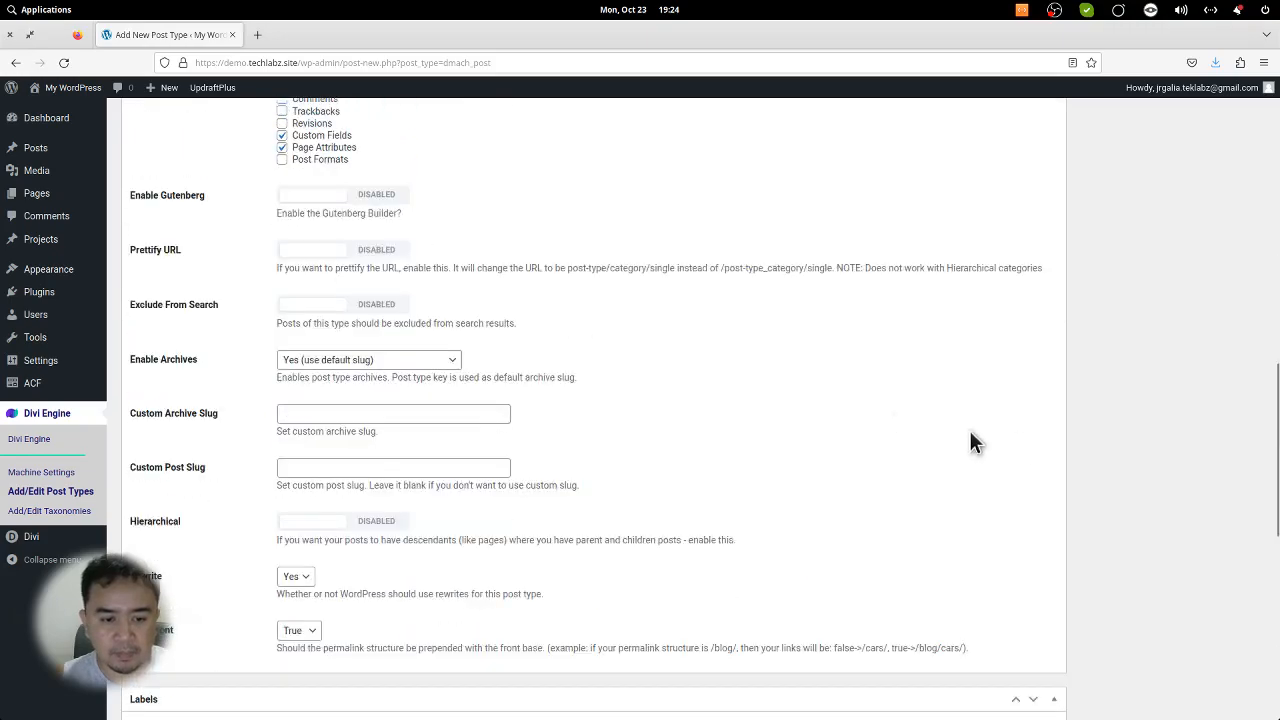
scroll(1117, 423, up, 10)
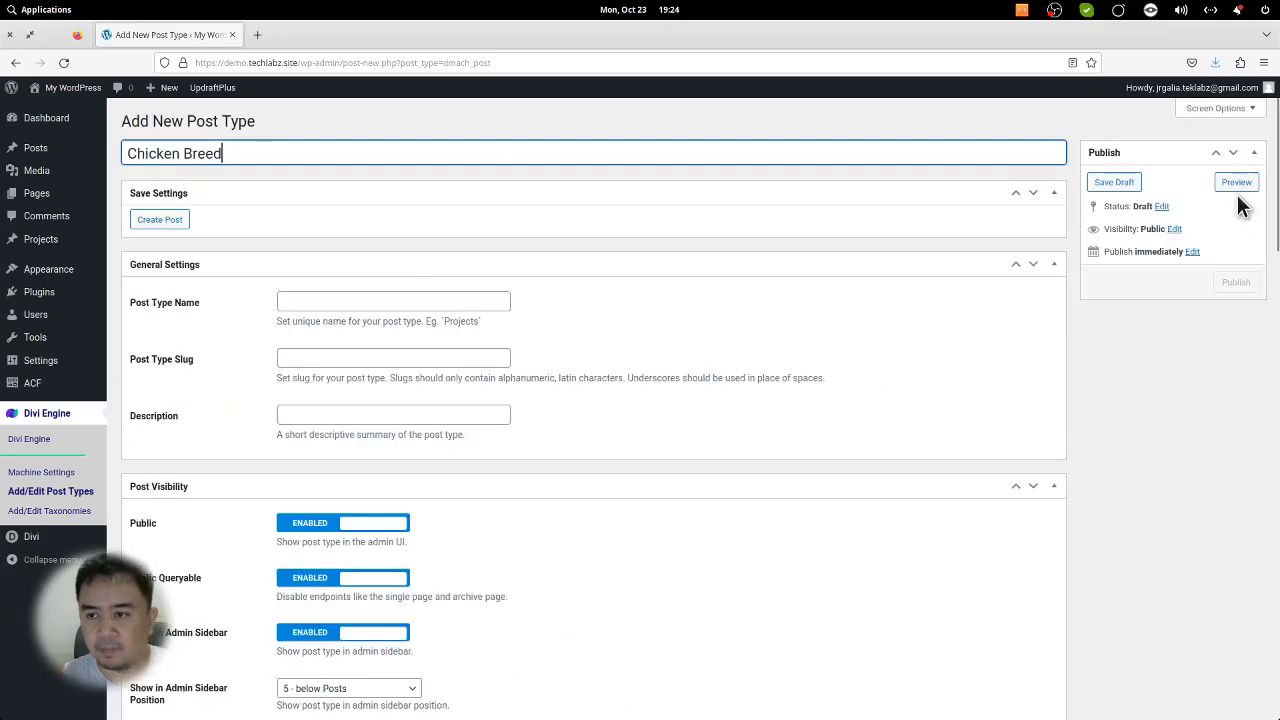
scroll(583, 580, down, 15)
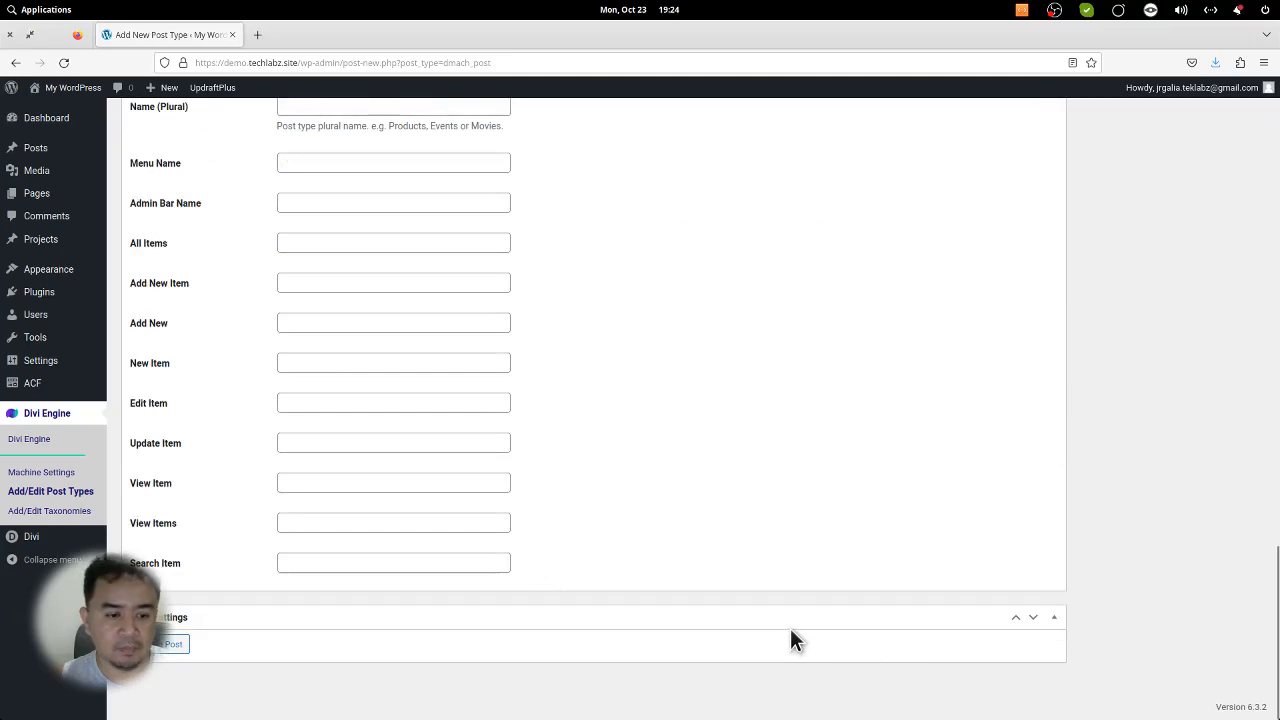
scroll(790, 628, up, 15)
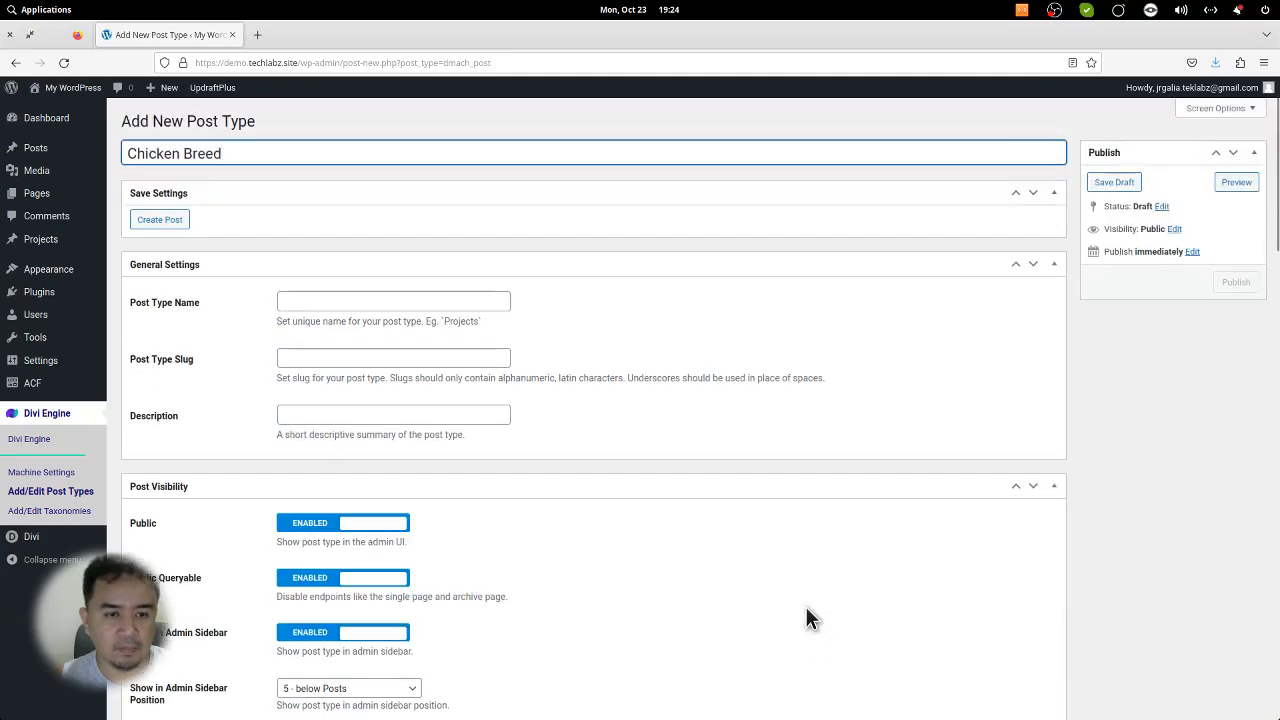
click(178, 228)
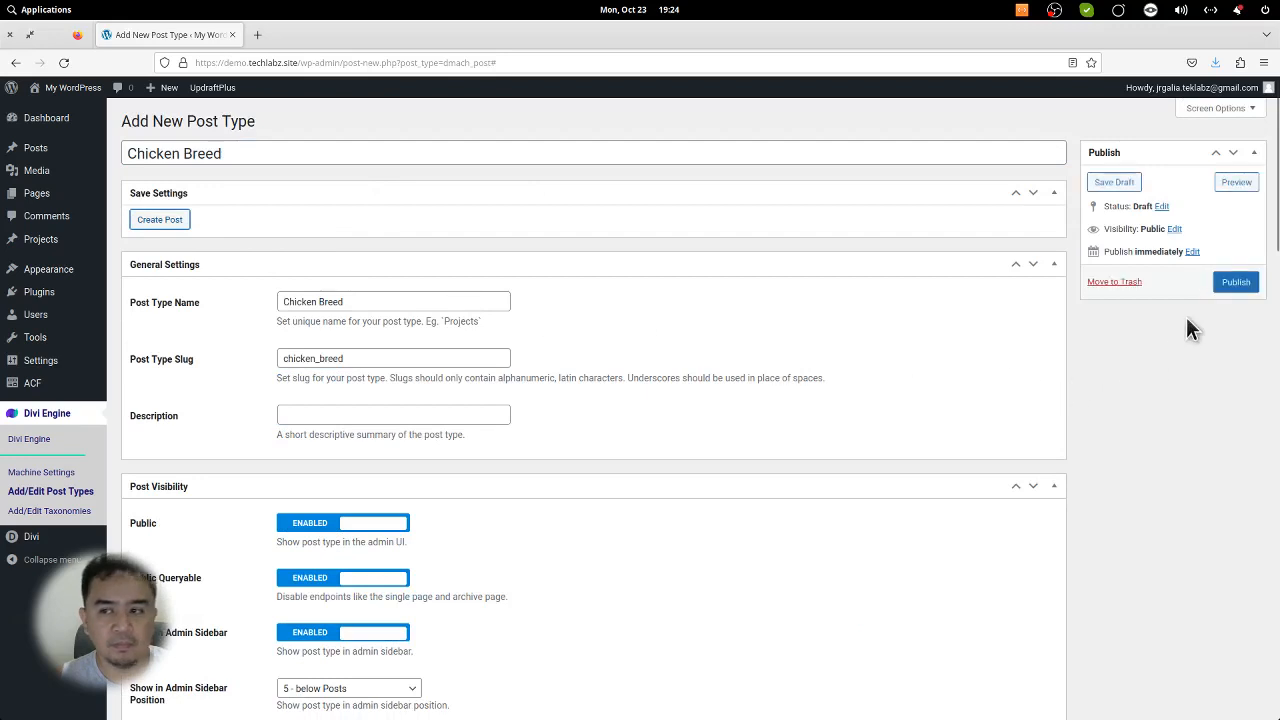
click(1236, 283)
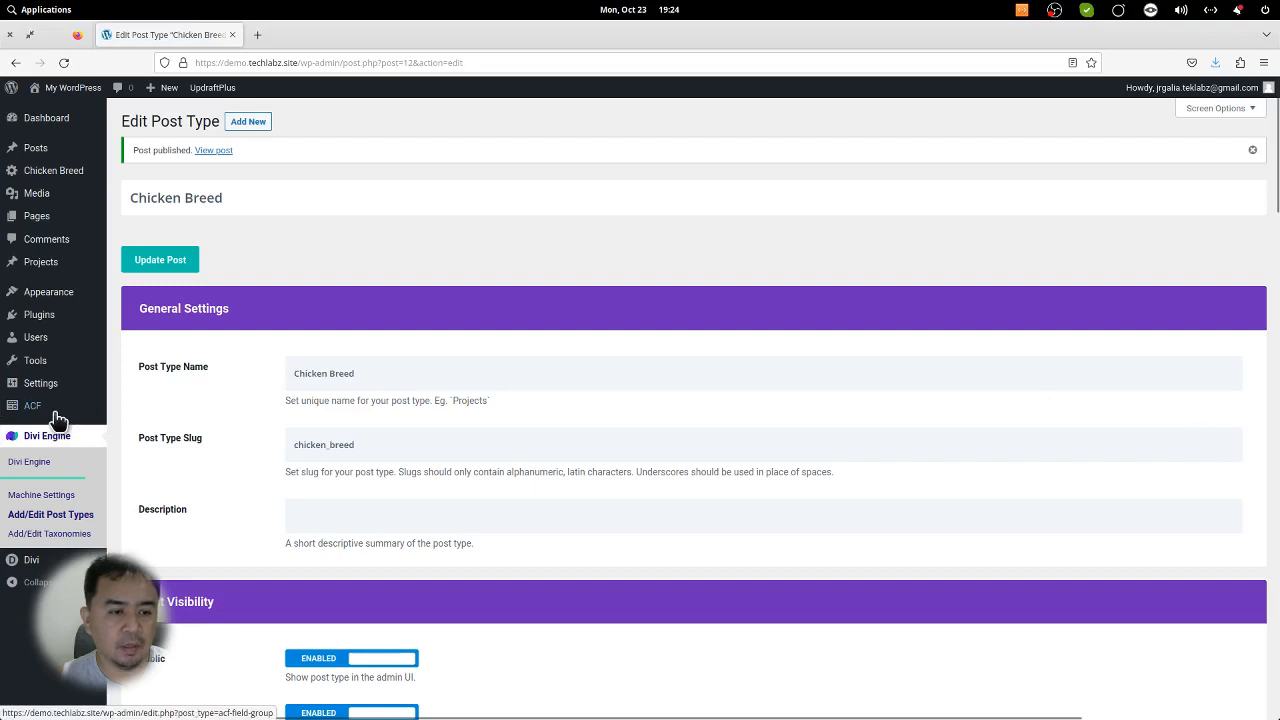
Step: Start a new ACF field group titled "Breed Information"
mouse_move(57, 416)
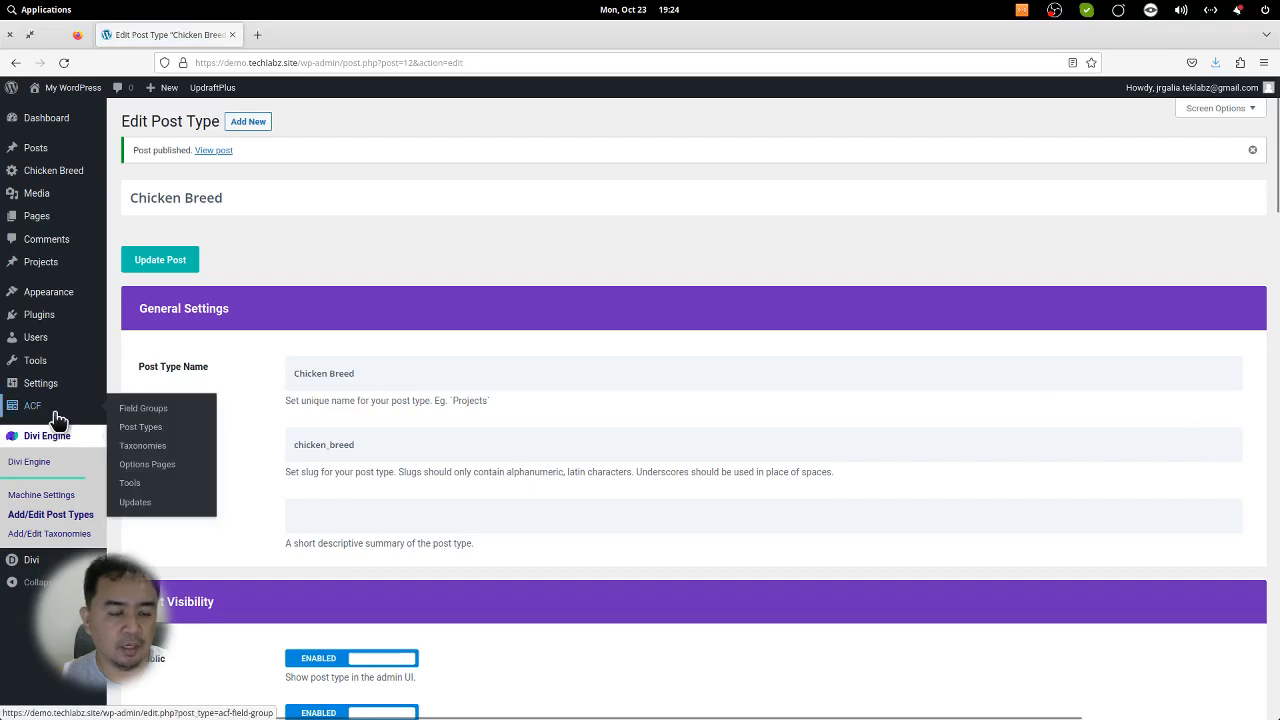
click(150, 410)
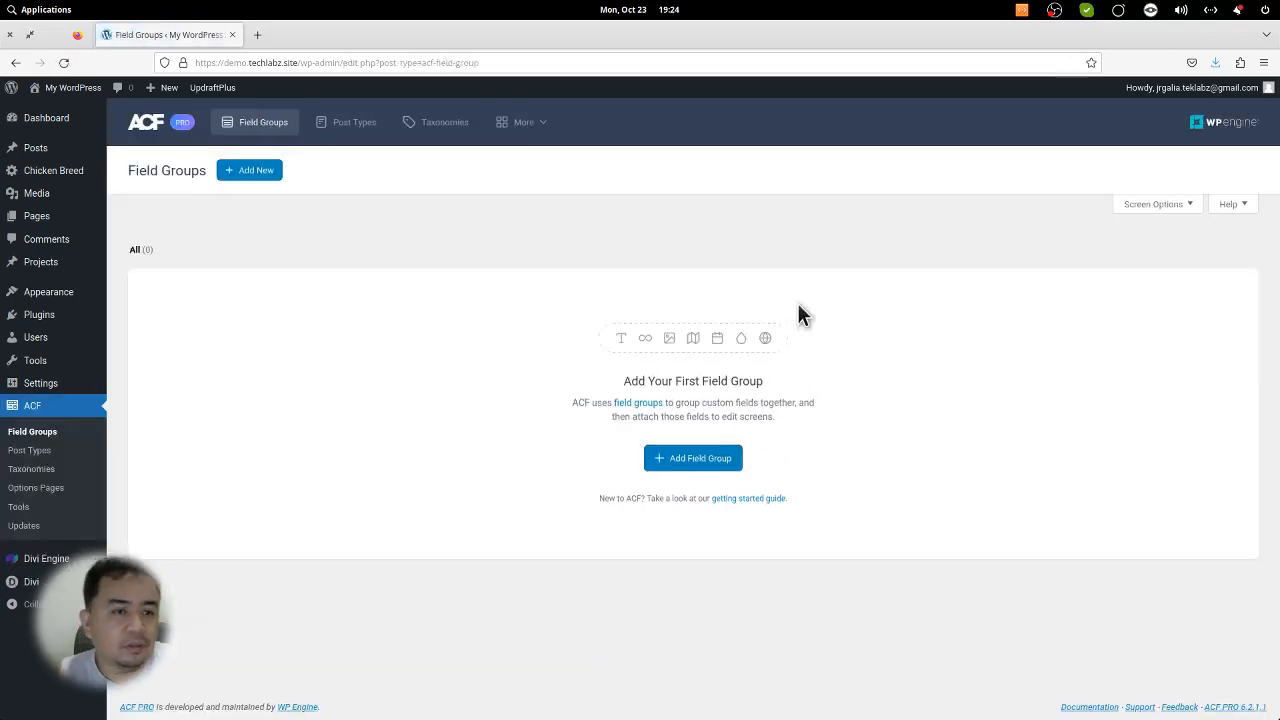
click(258, 172)
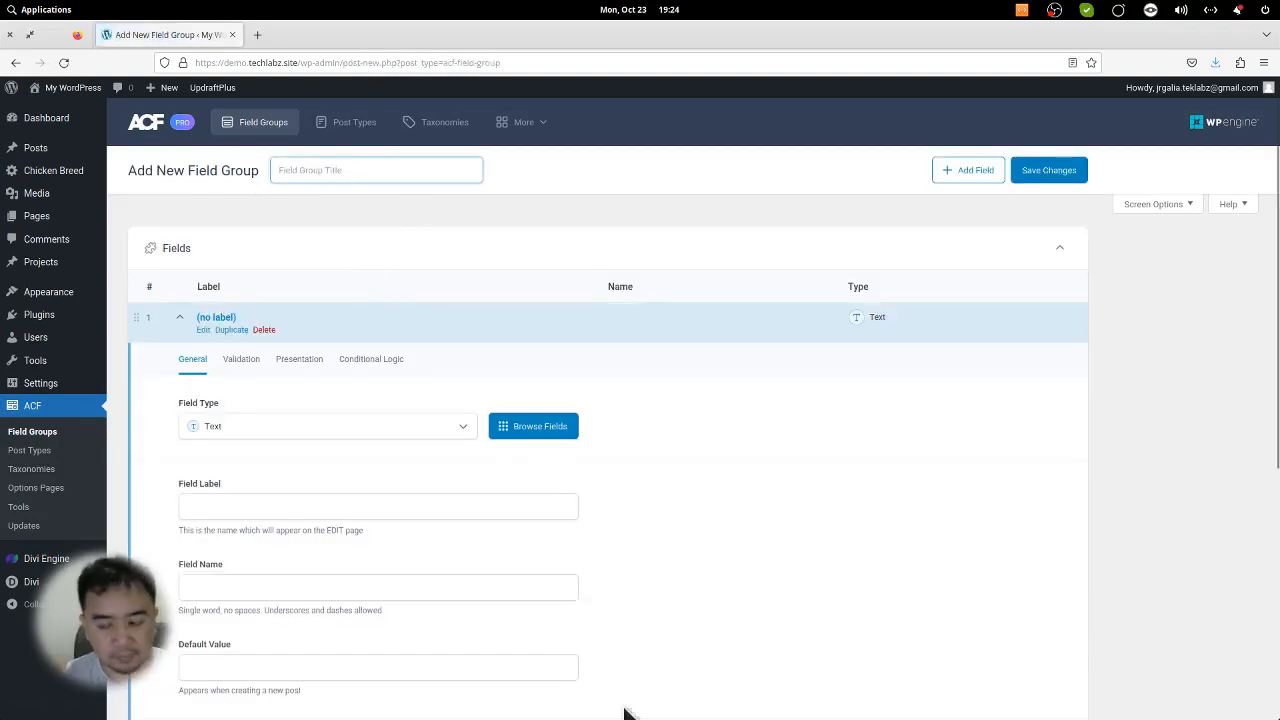
mouse_move(626, 714)
click(754, 700)
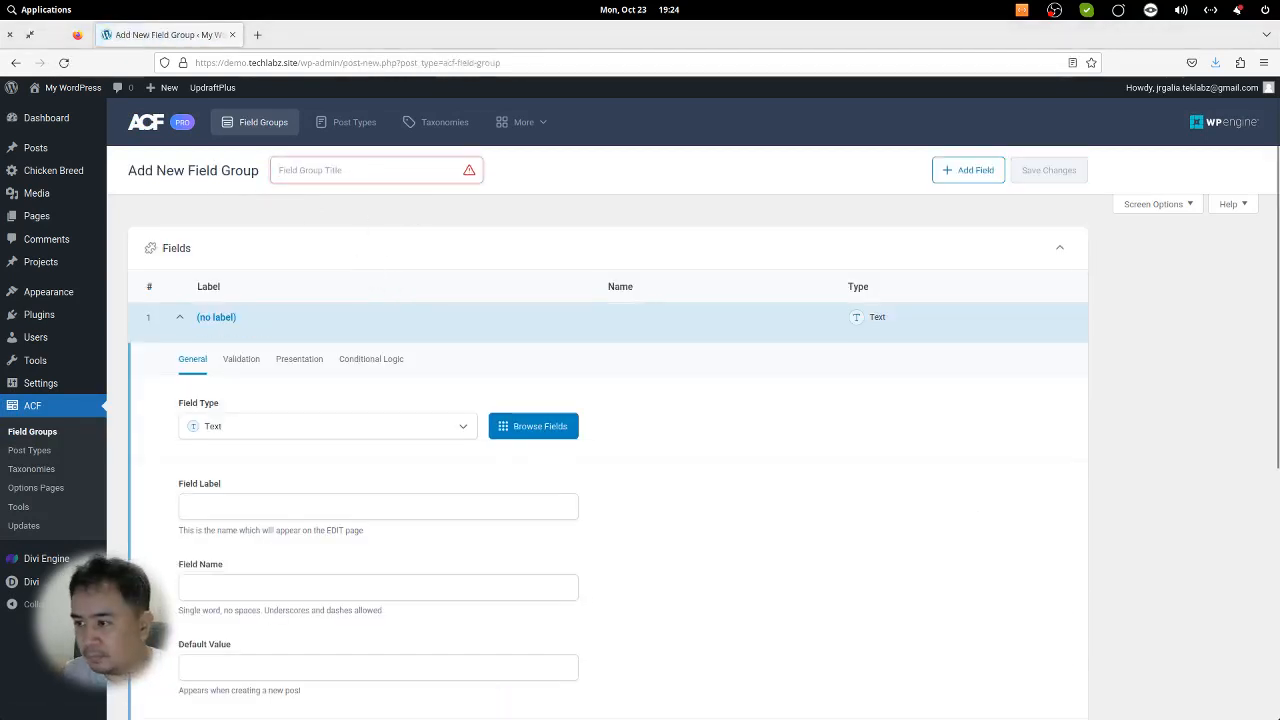
click(340, 170)
text(Breed Information)
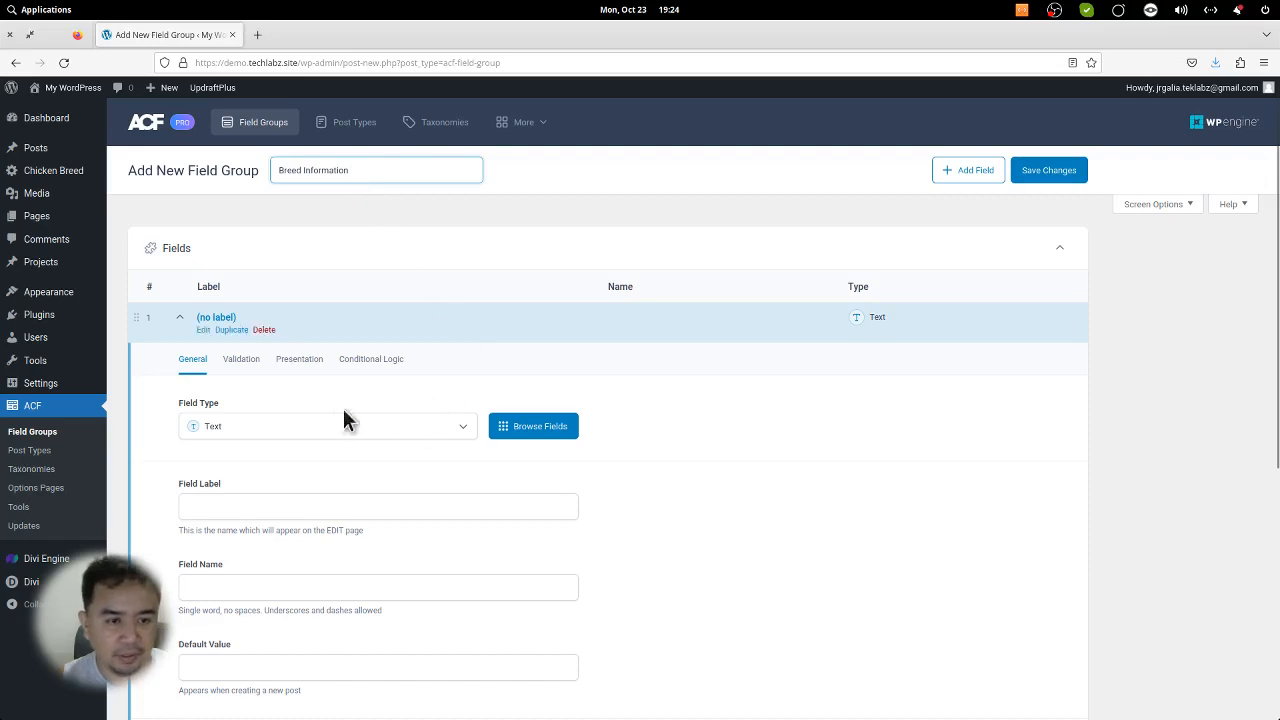
Step: Set the first field's type to Gallery and label it "Gallery", keeping the generated field name
click(257, 434)
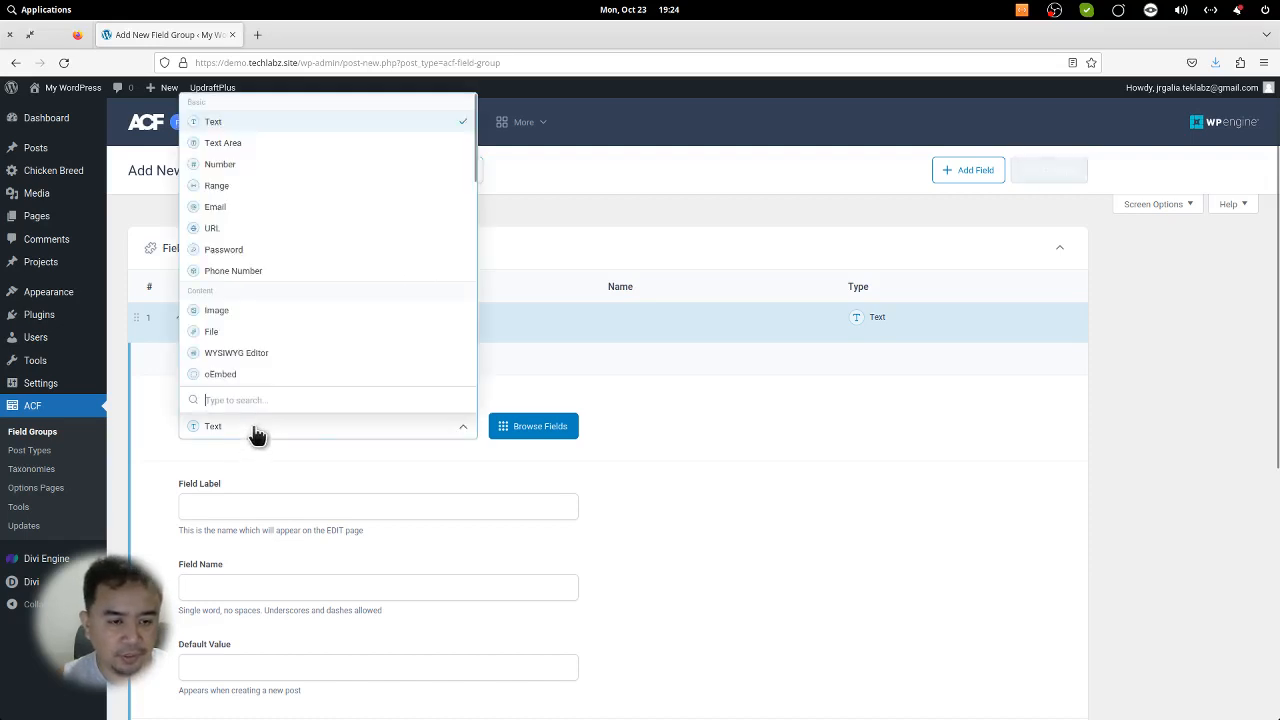
text(gall)
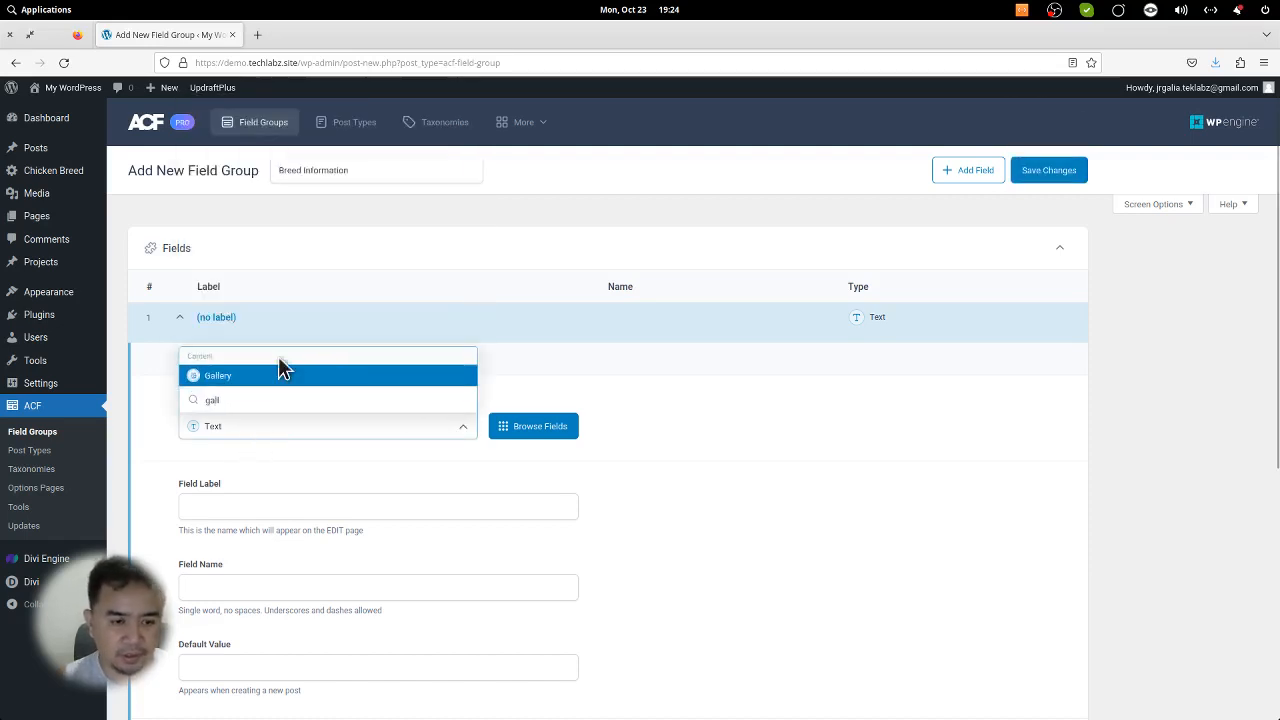
click(282, 377)
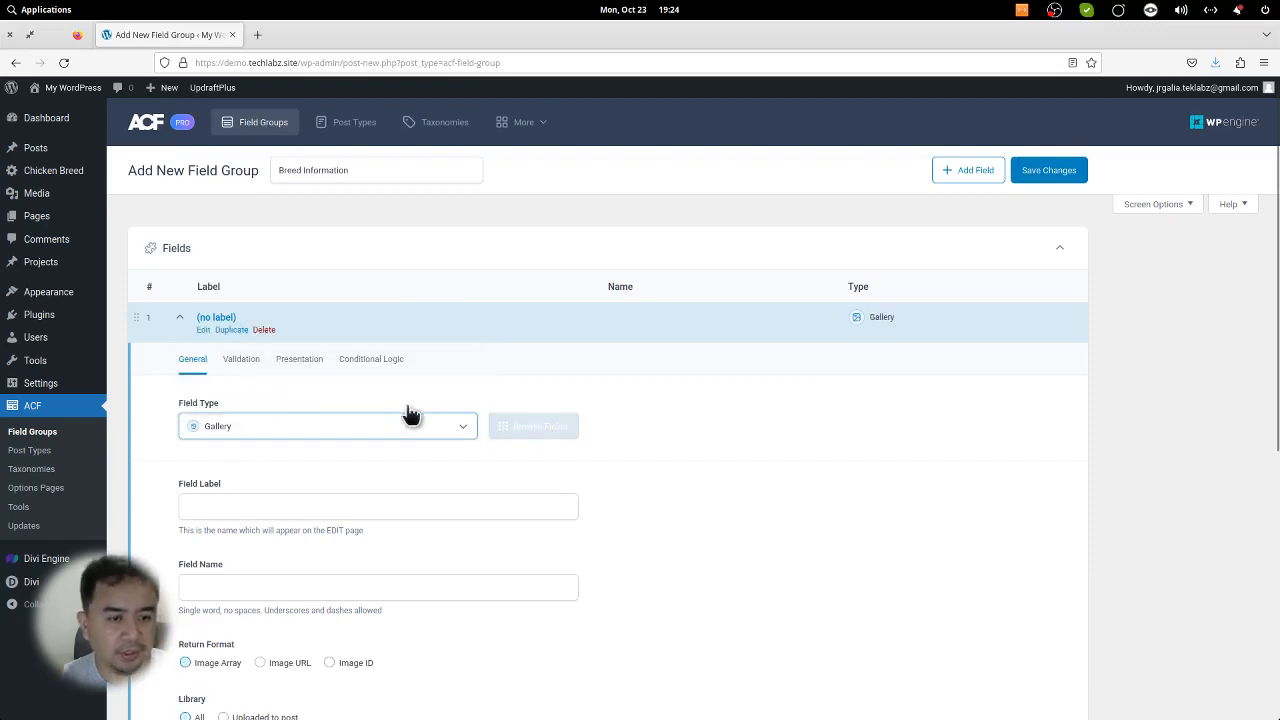
click(255, 507)
text(gal)
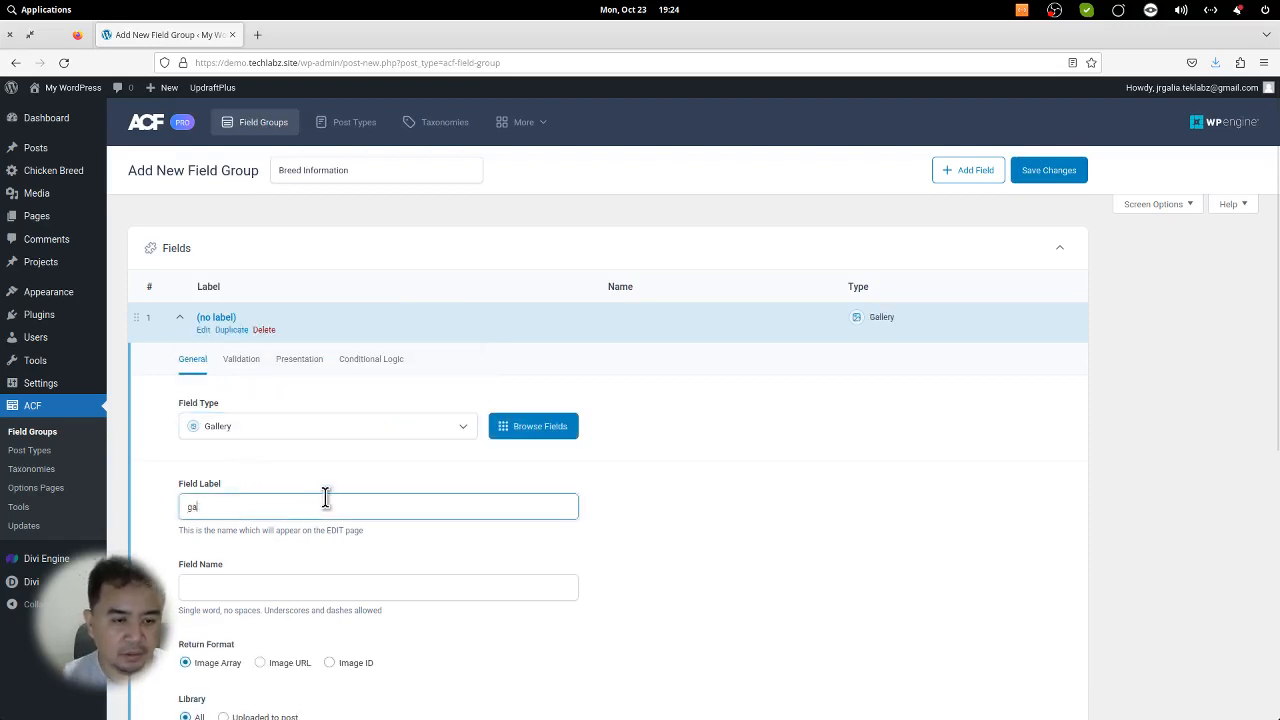
key(BackSpace)
key(BackSpace)
key(BackSpace)
text(Gallery)
key(Tab)
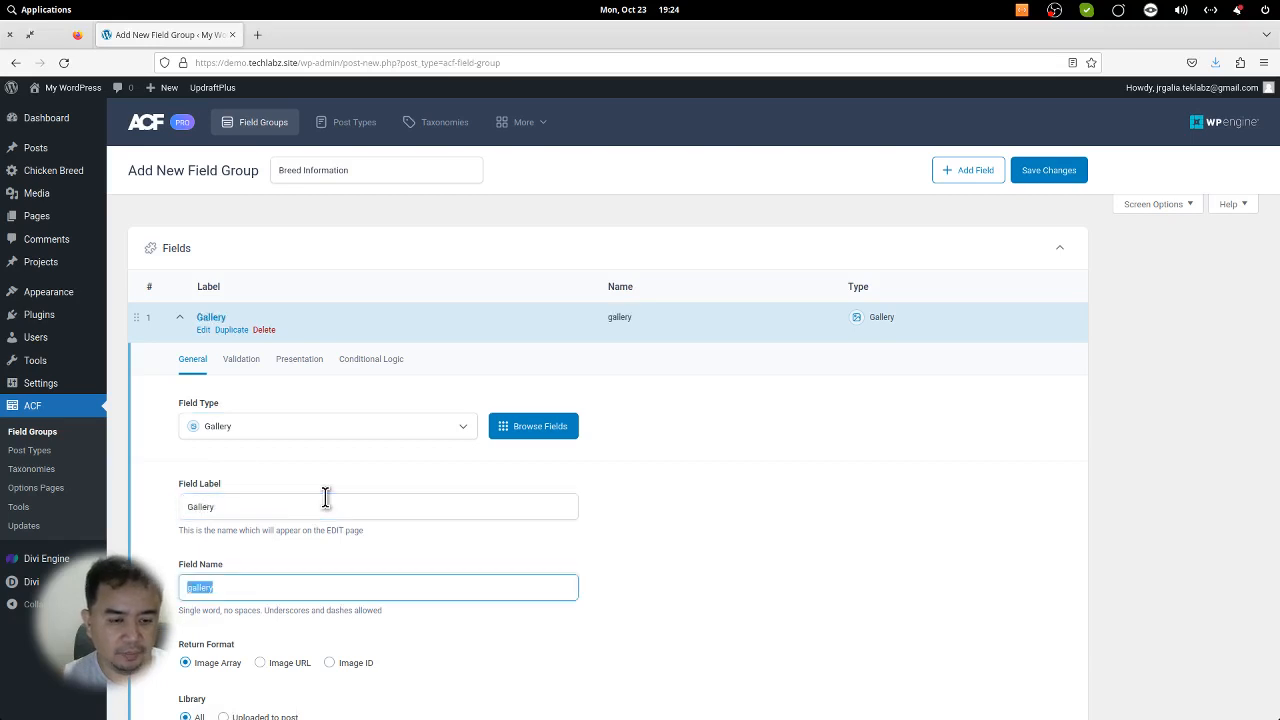
Step: Set the location rule to show the field group when Post Type is equal to Chicken Breed, and save the field group
scroll(498, 549, down, 3)
scroll(700, 420, up, 3)
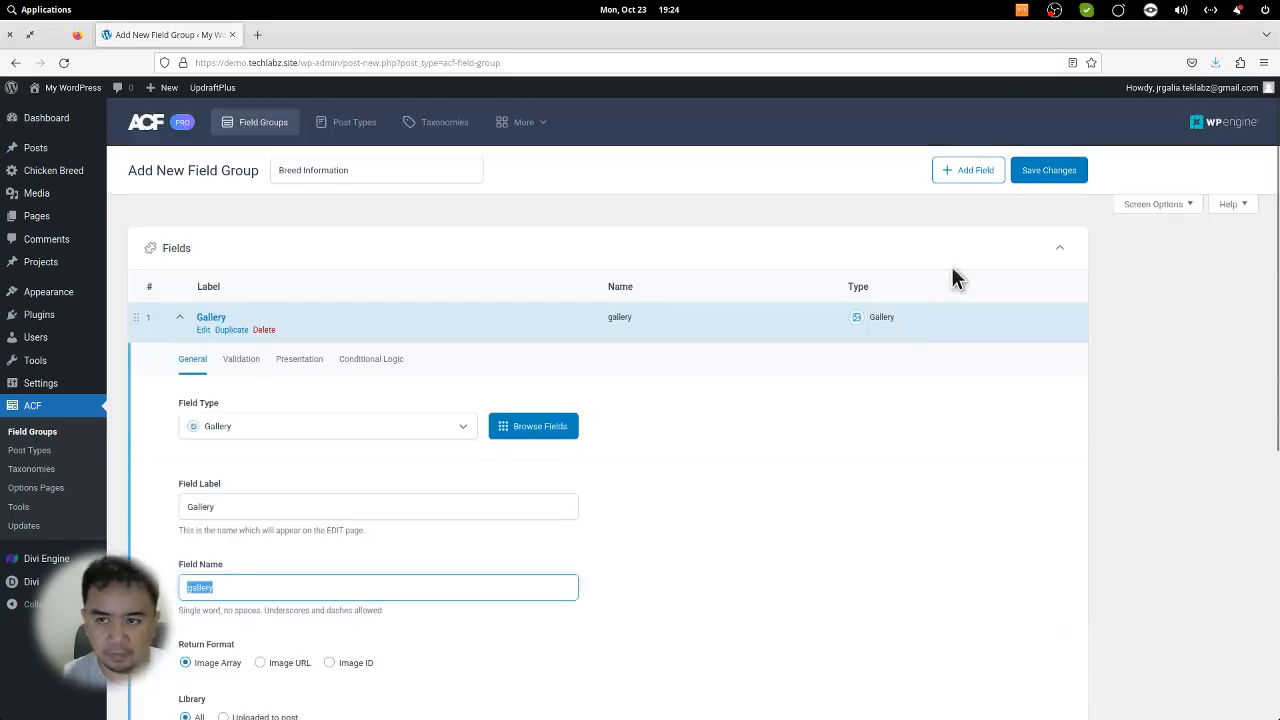
scroll(794, 409, down, 4)
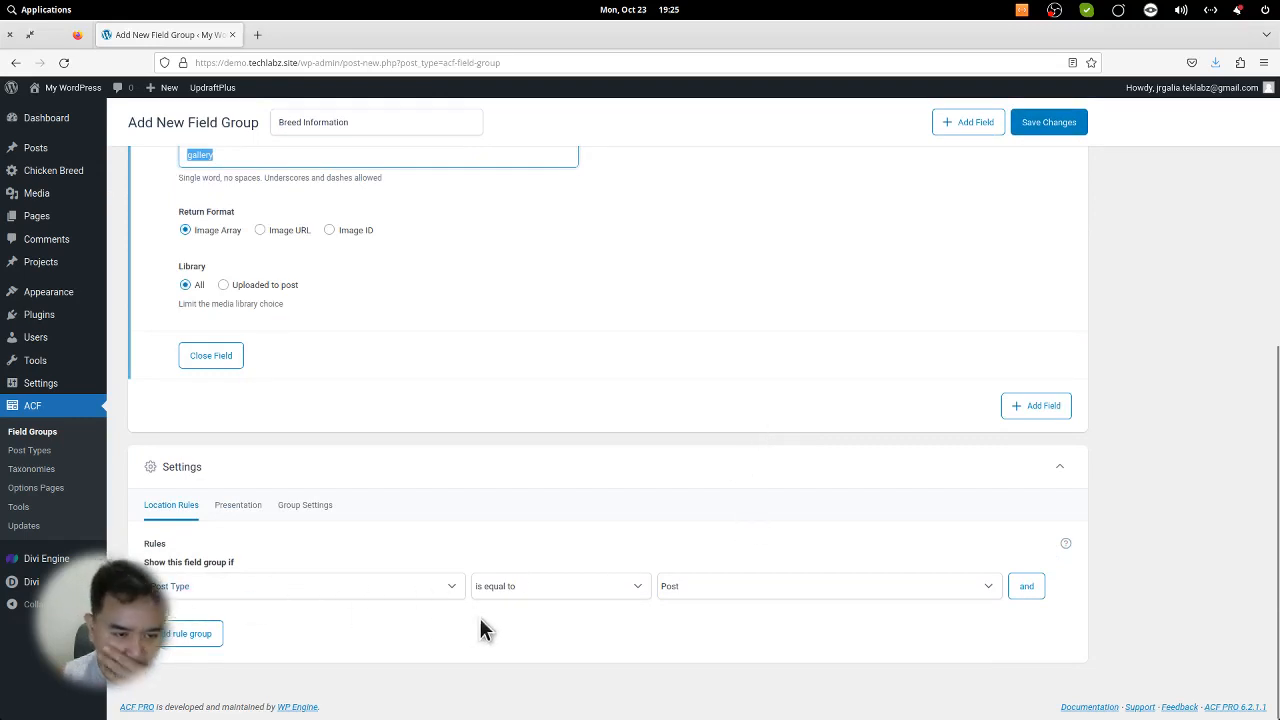
click(740, 590)
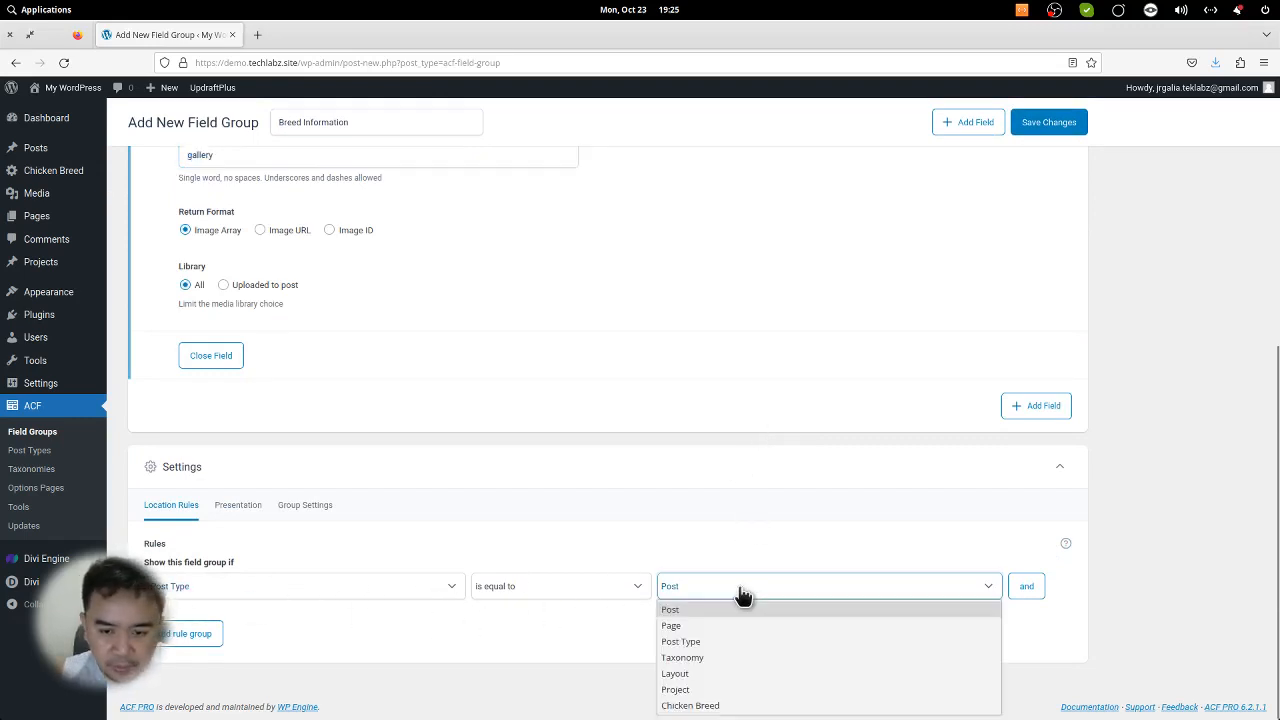
click(737, 705)
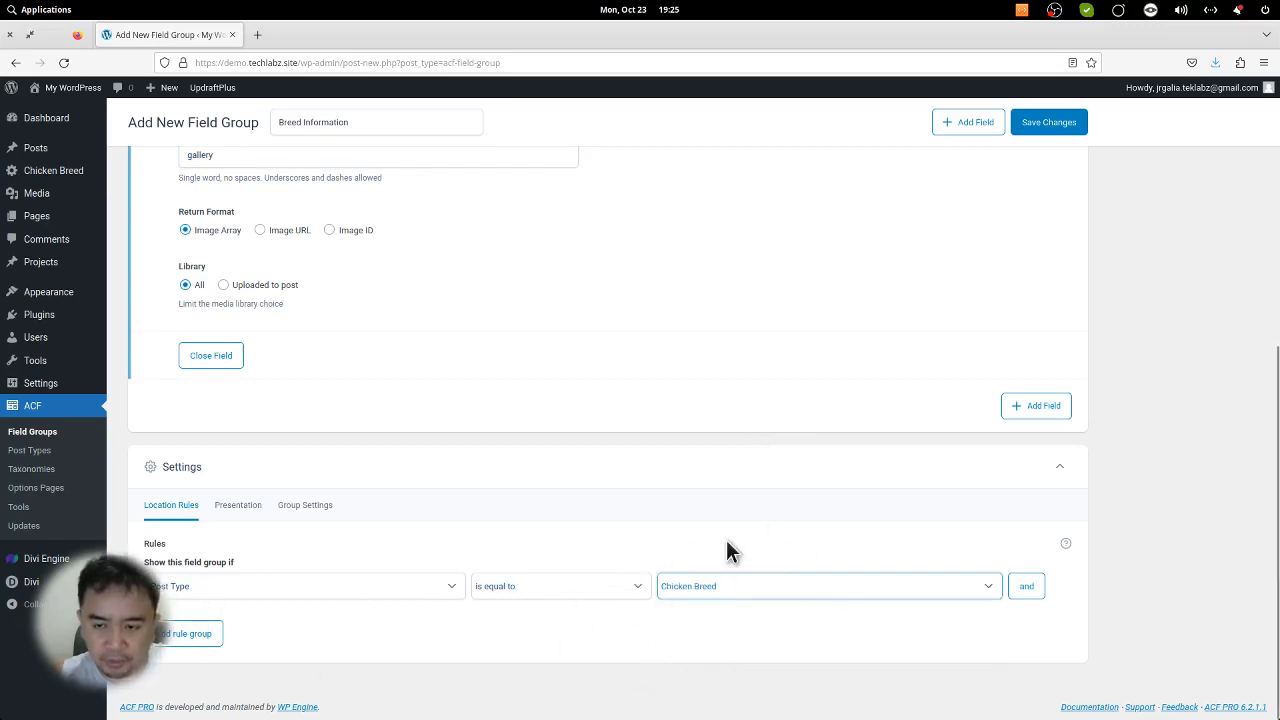
click(1064, 124)
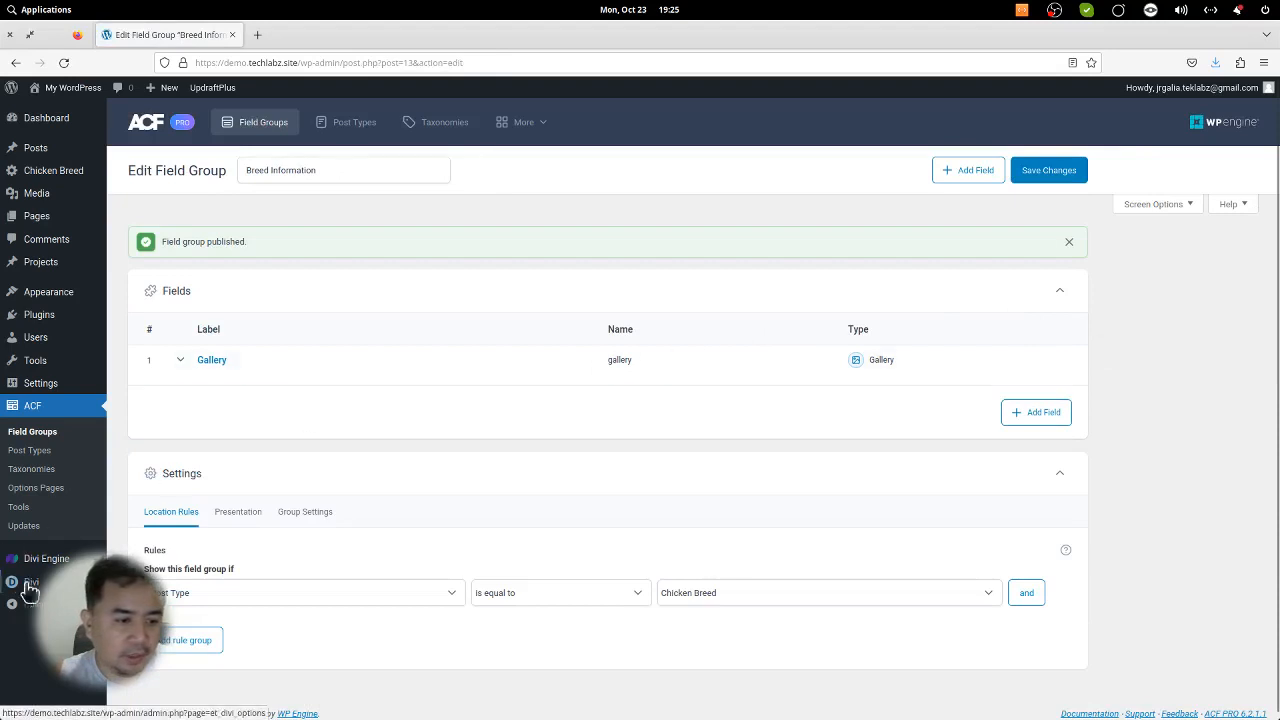
Step: Create a new template in the Divi Theme Builder assigned to All Chicken Breed
mouse_move(31, 581)
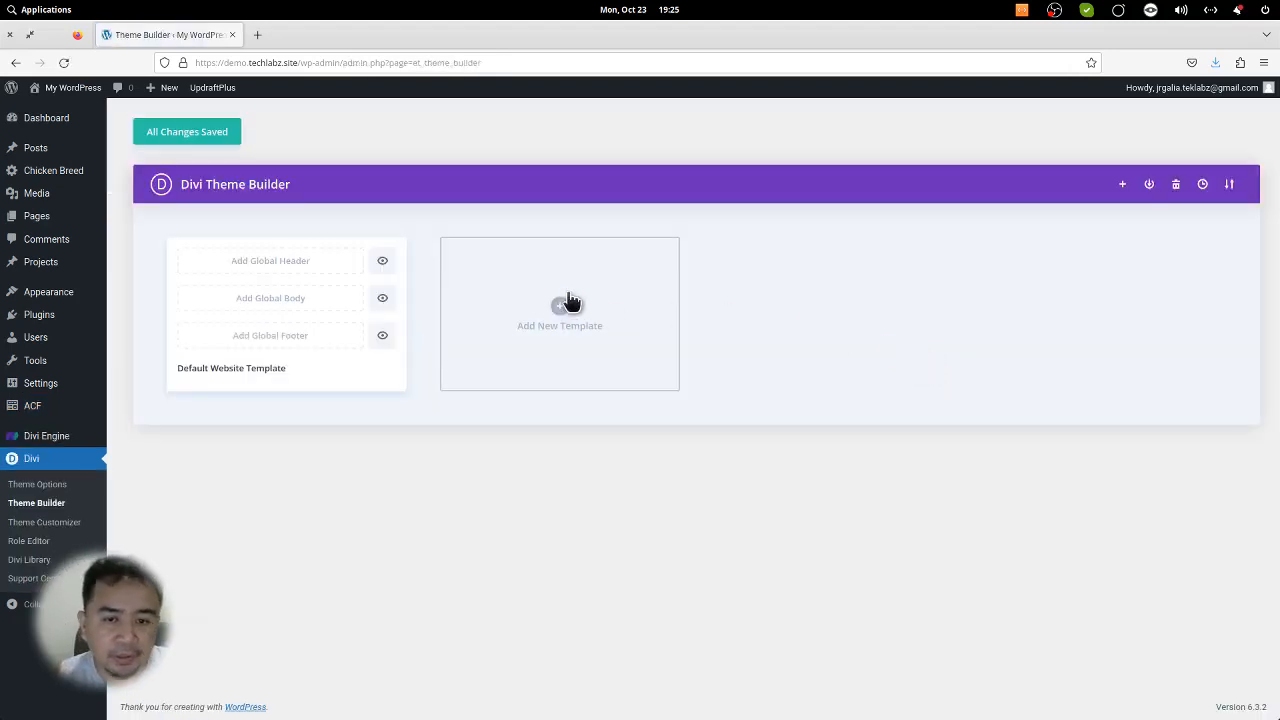
click(570, 302)
click(569, 304)
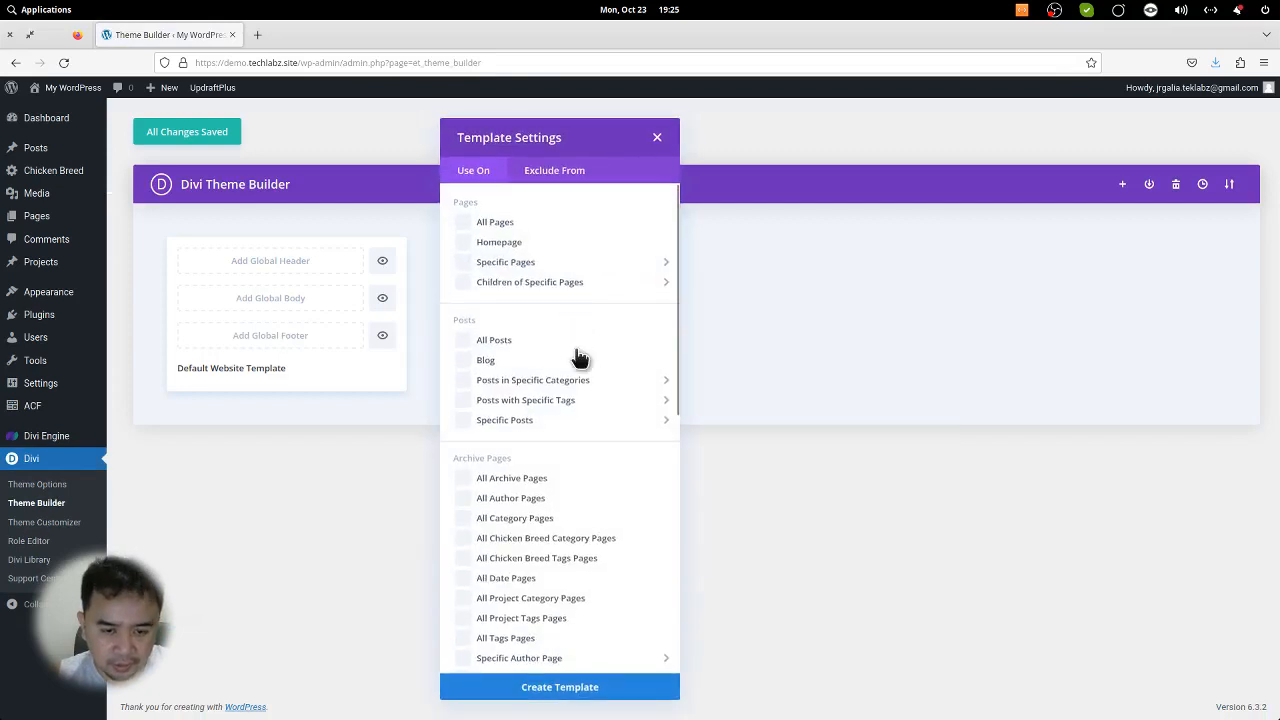
scroll(585, 390, down, 5)
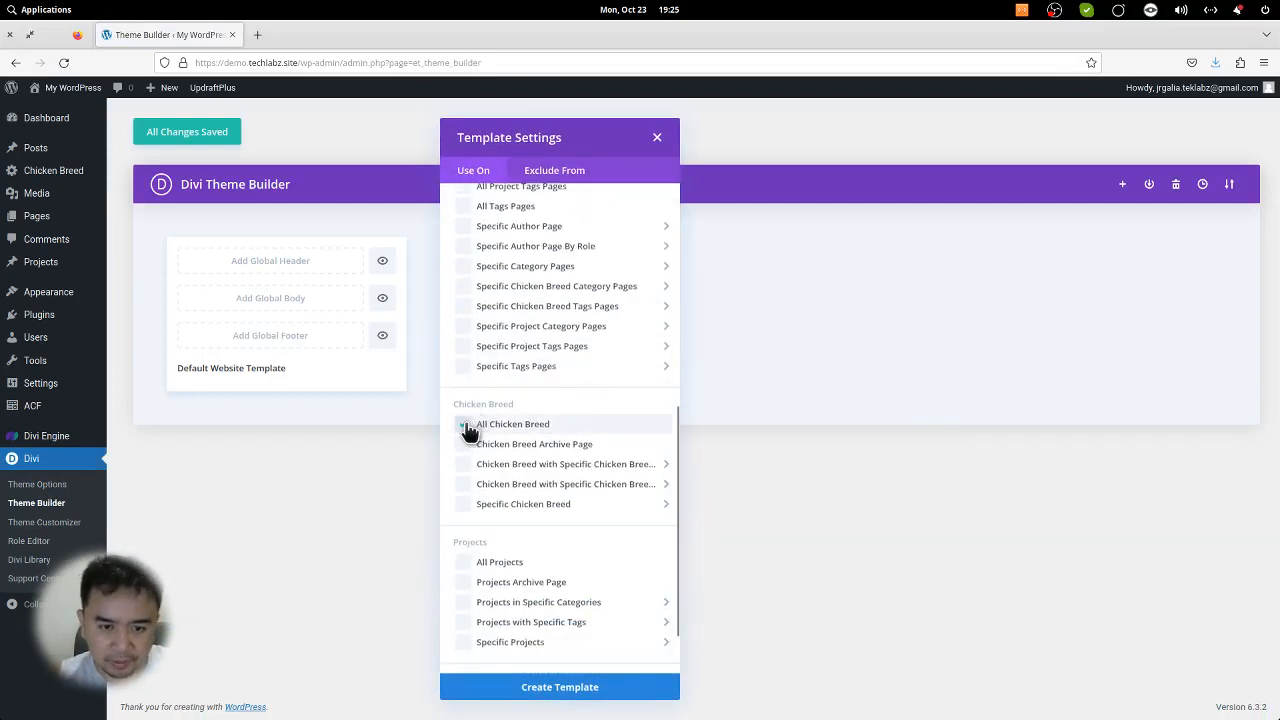
click(565, 690)
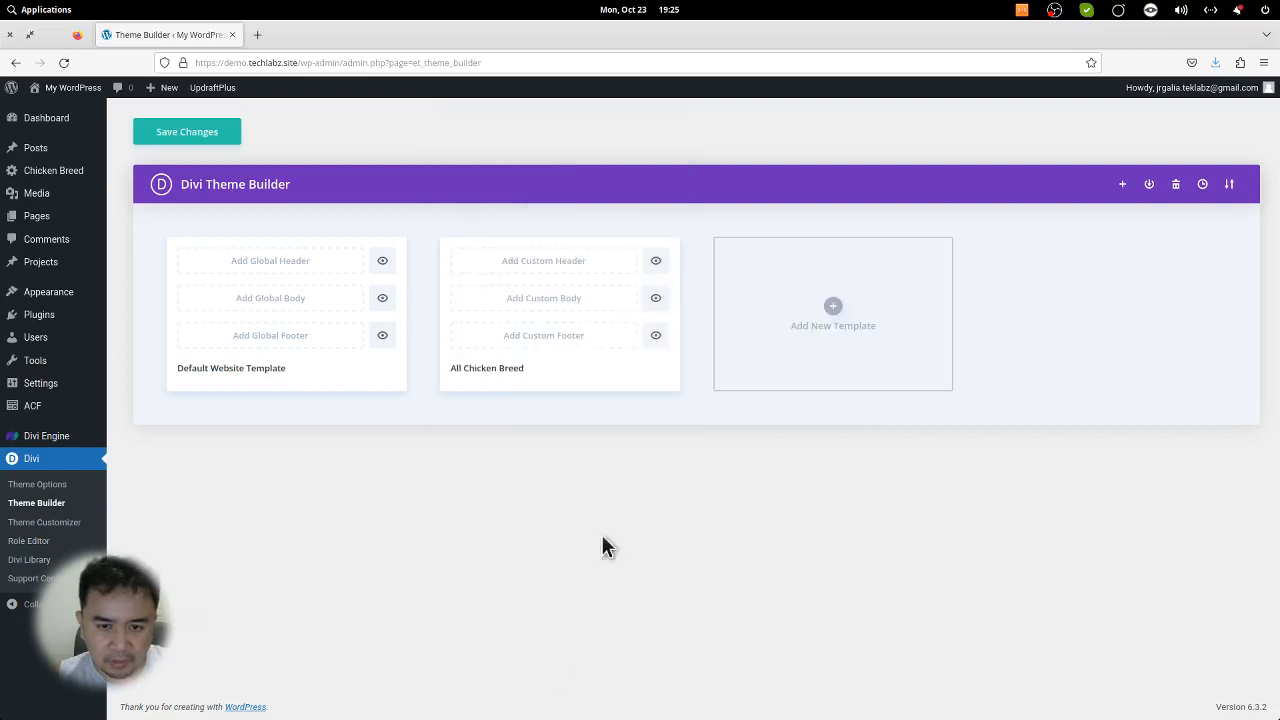
Step: Start building a custom body layout for the All Chicken Breed template
click(552, 308)
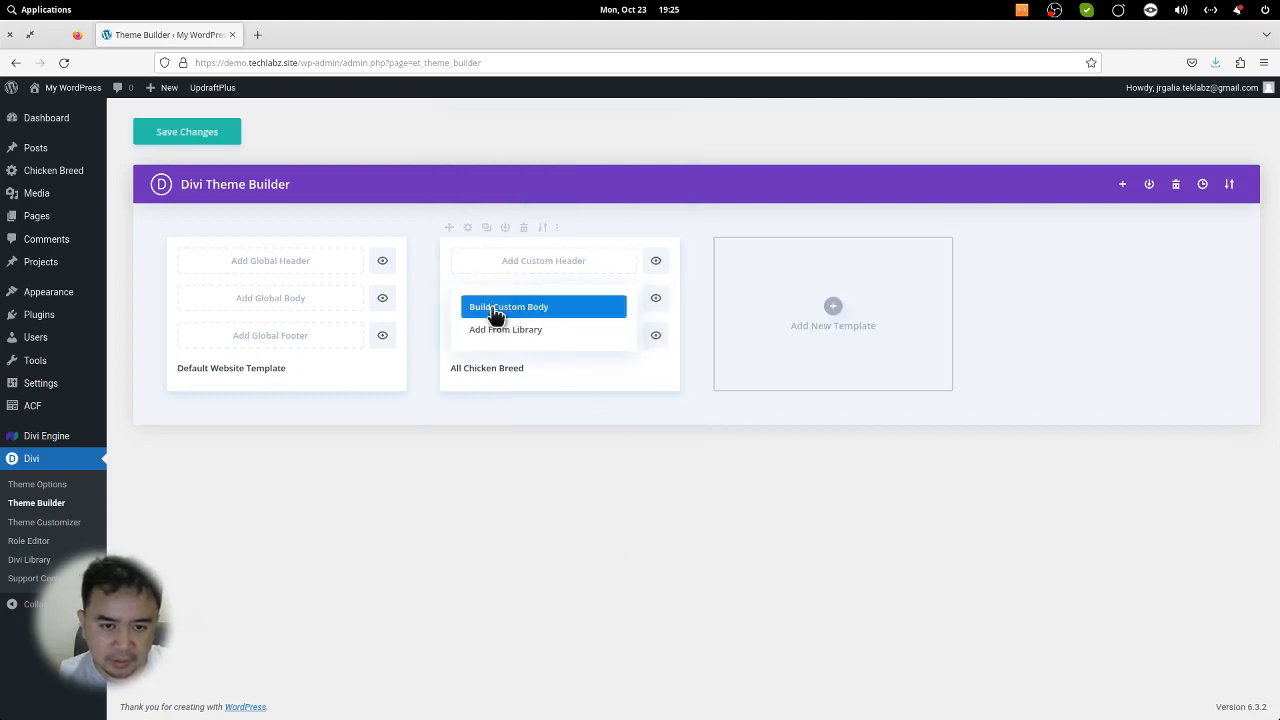
click(522, 310)
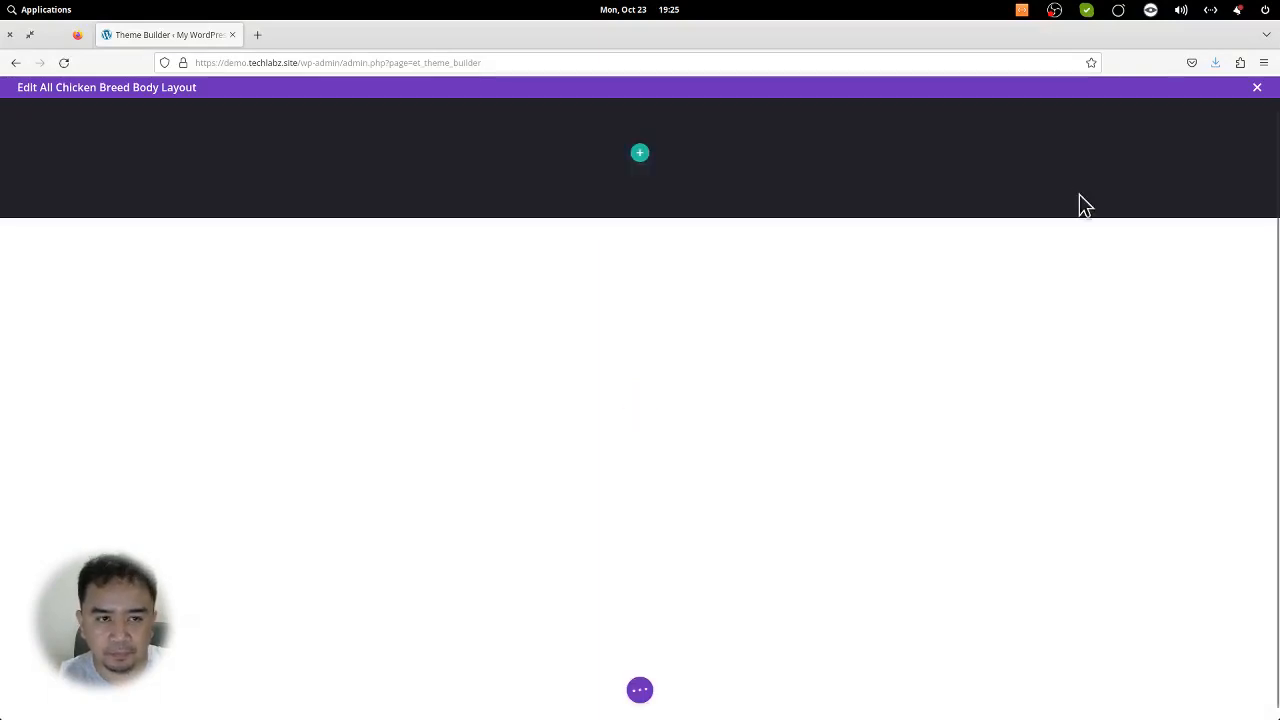
click(606, 586)
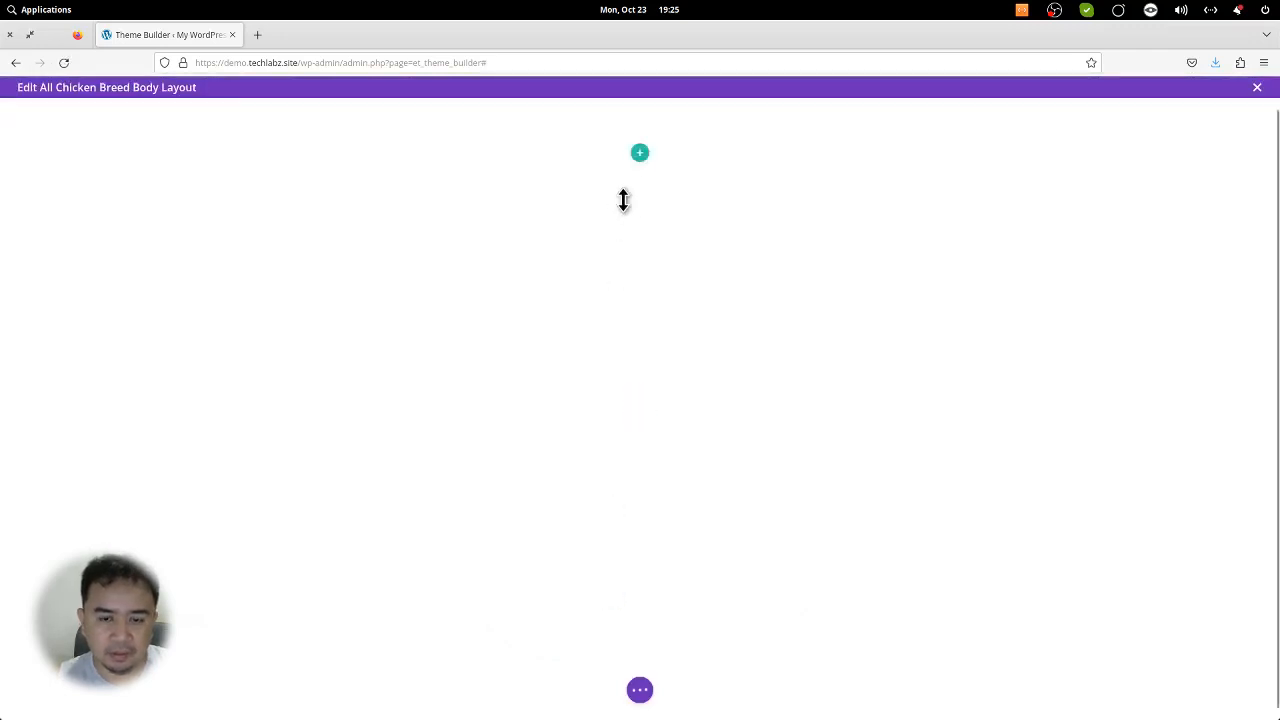
Step: Insert a single-column row and add a Post Title - Divi Machine module with its default settings
click(640, 166)
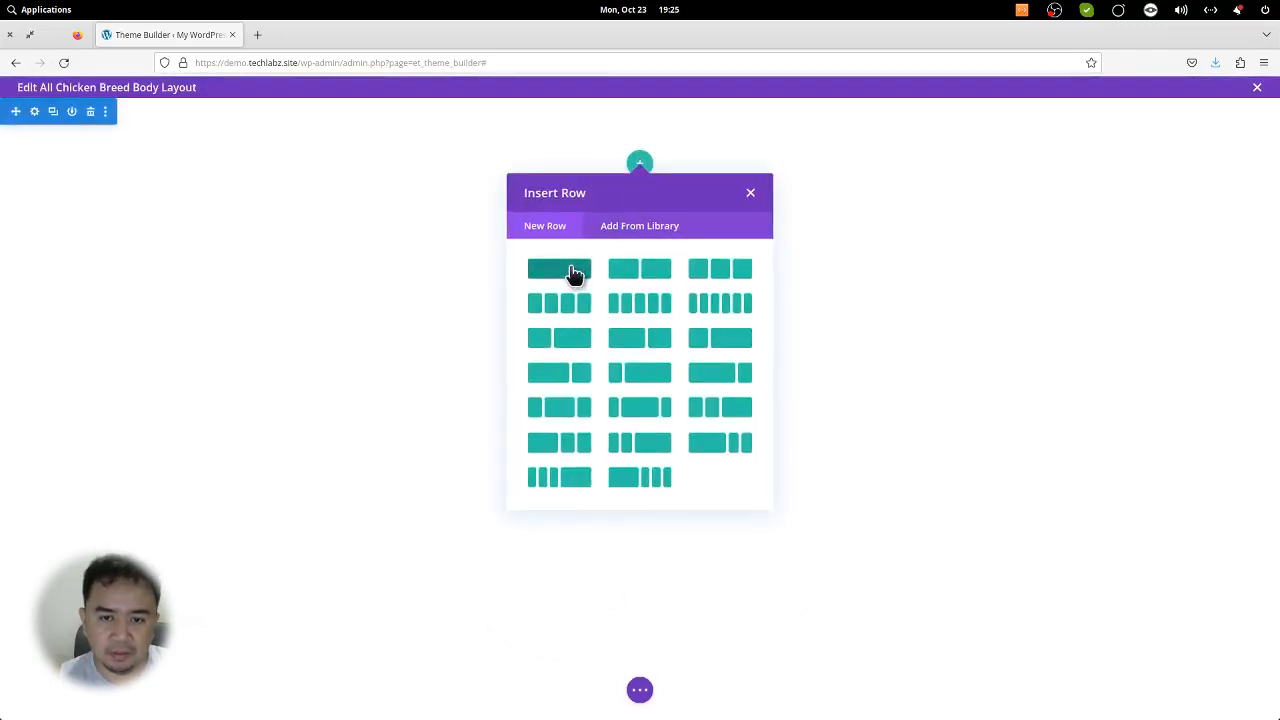
click(574, 277)
text(title)
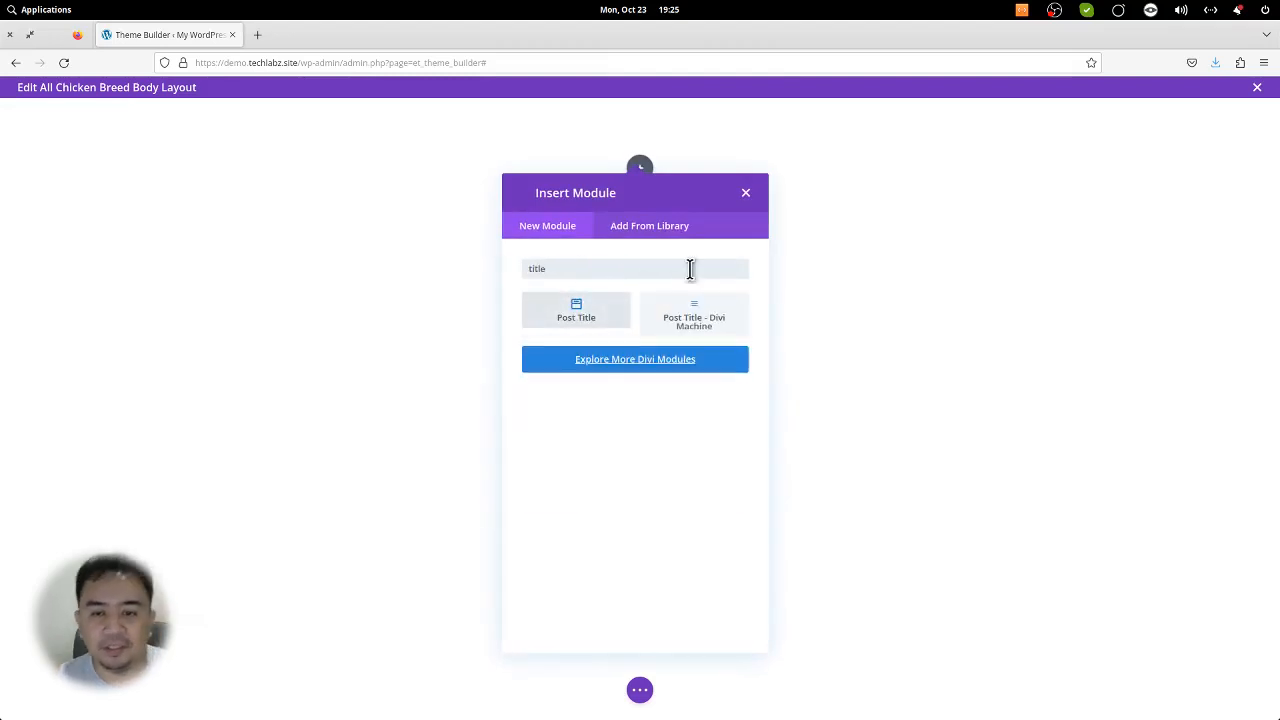
click(703, 325)
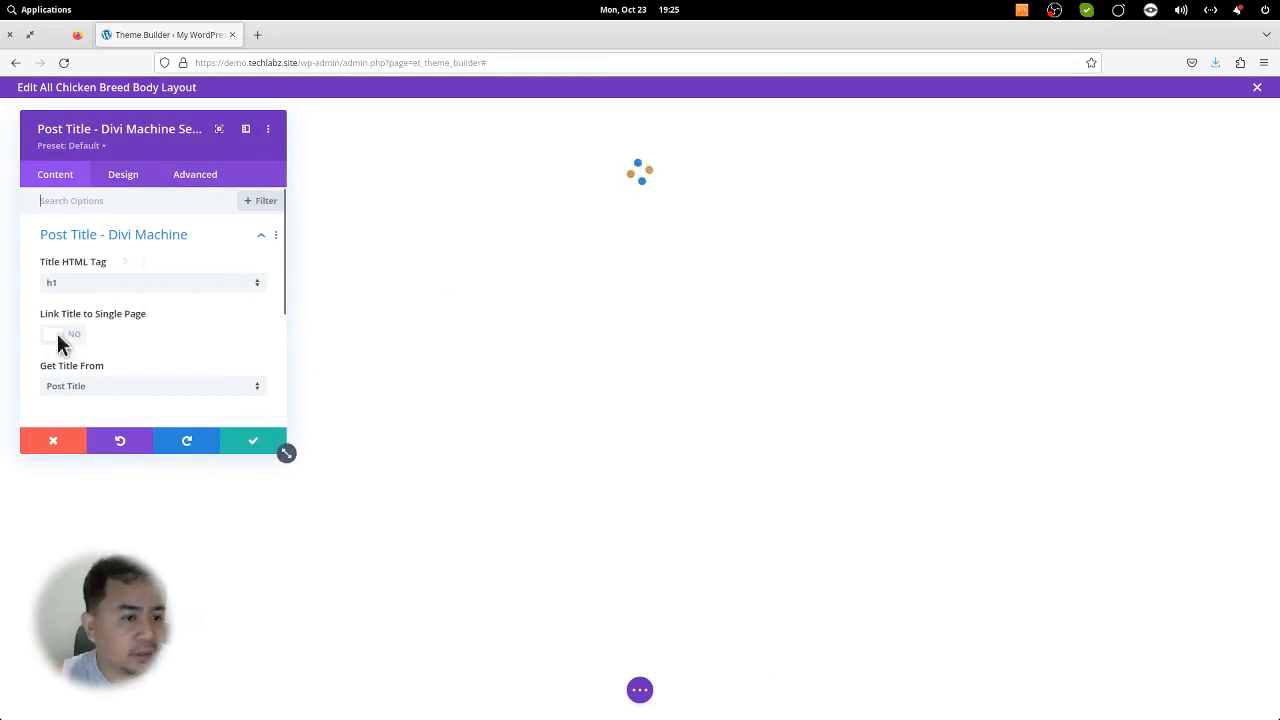
scroll(202, 387, down, 1)
scroll(196, 390, down, 2)
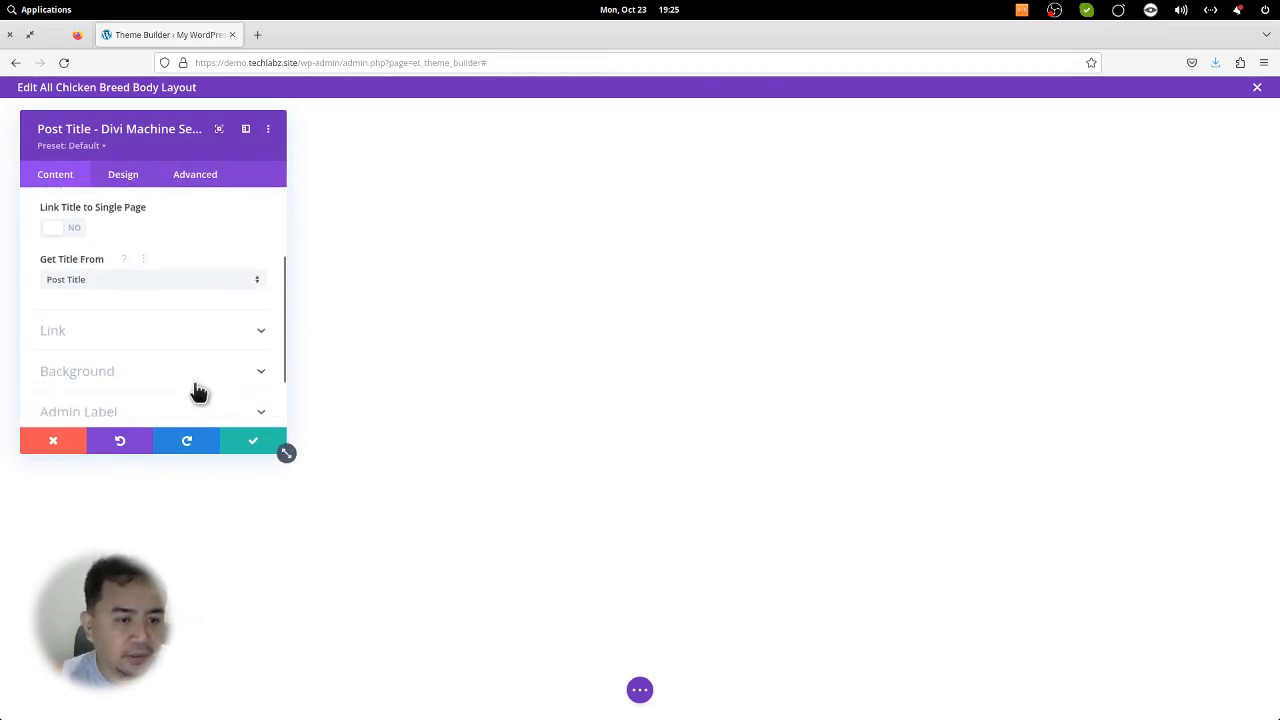
click(245, 444)
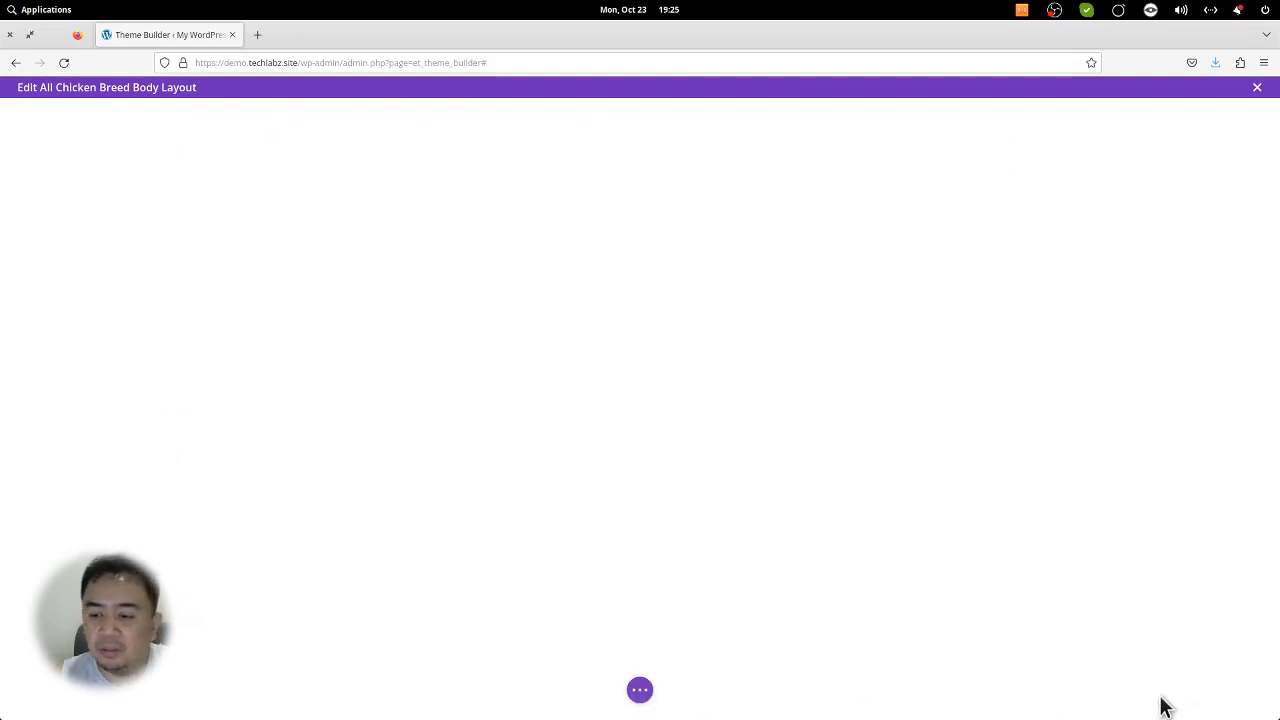
Step: Open the Layers view and expand the section, row and column down to the Post Title module
mouse_move(640, 714)
click(640, 689)
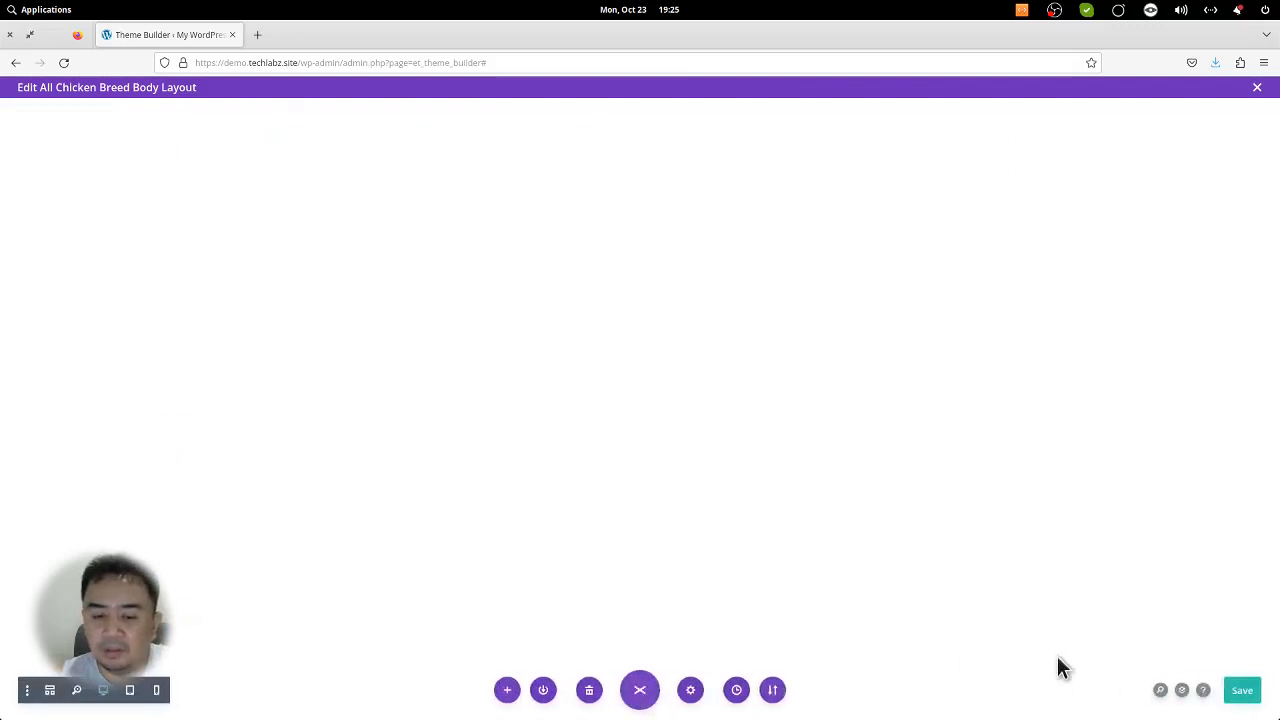
click(1181, 691)
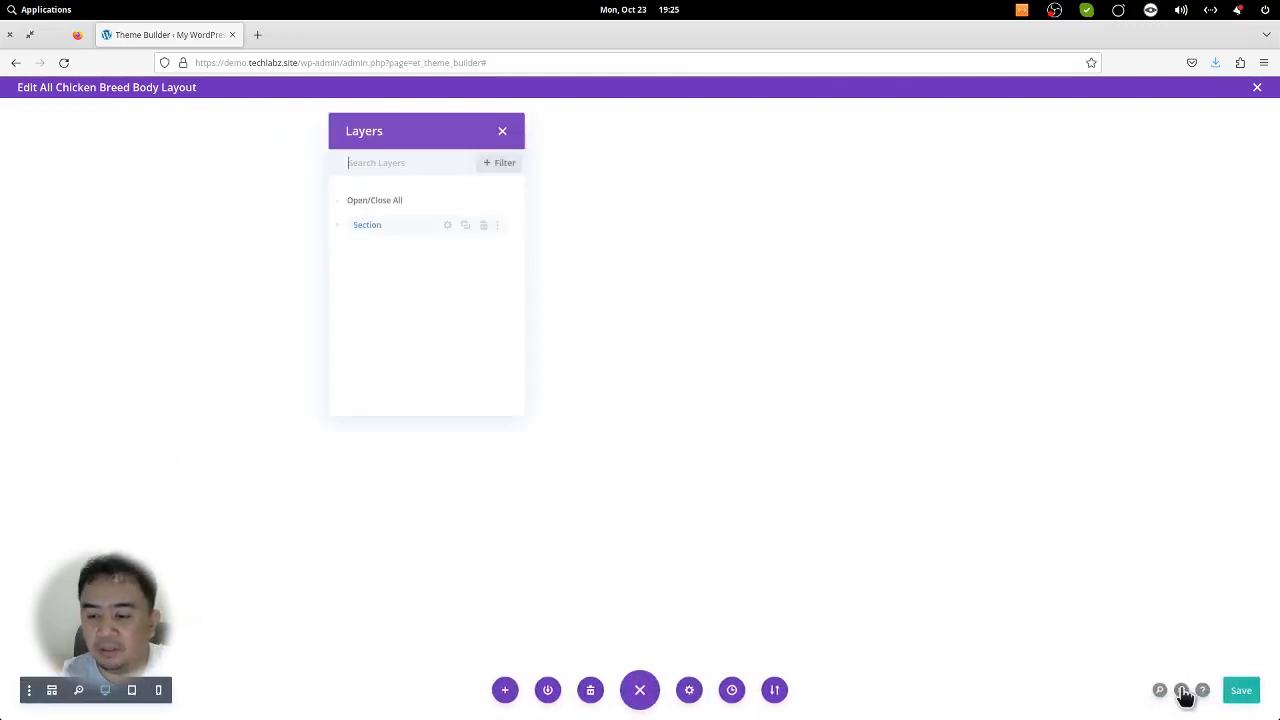
click(338, 226)
click(350, 249)
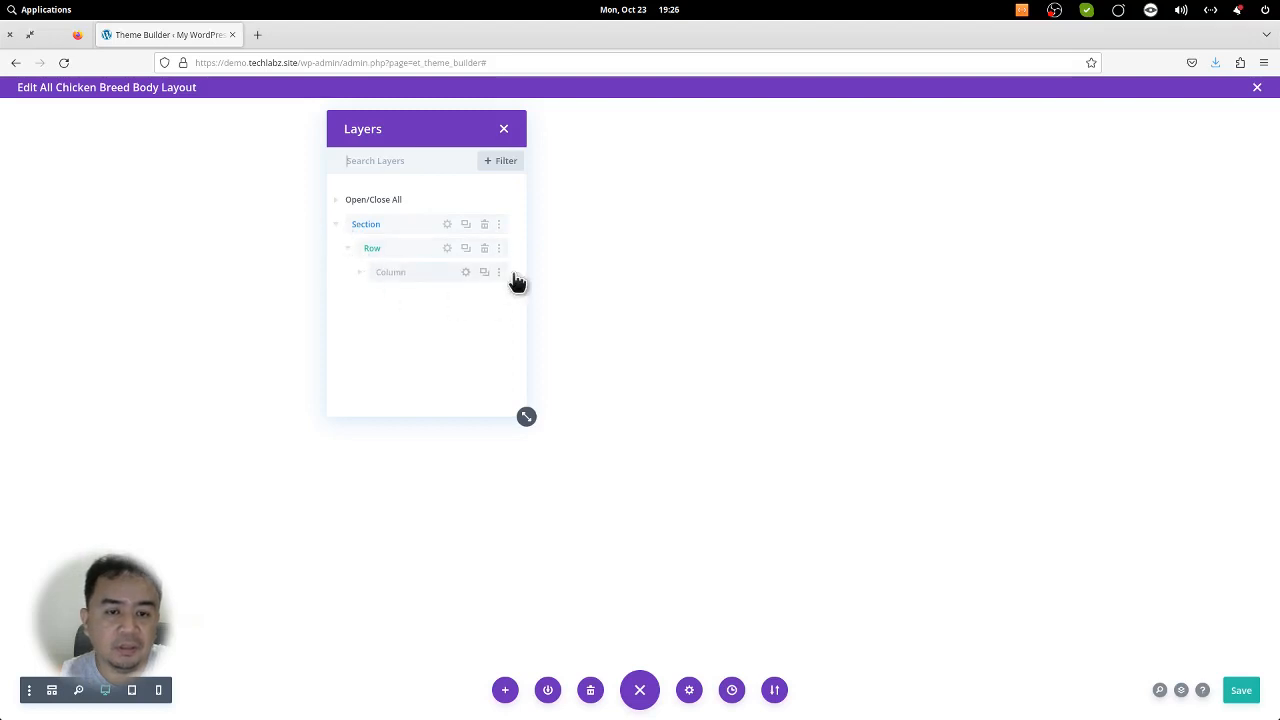
click(364, 274)
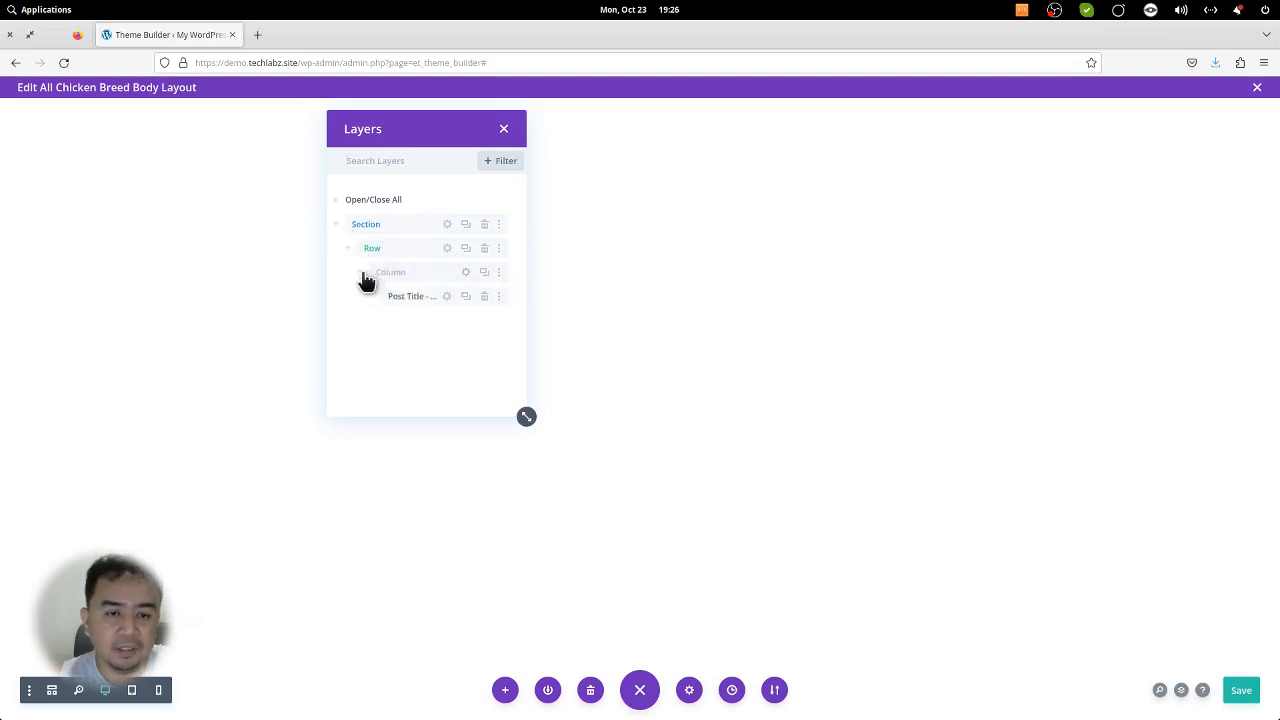
Step: Add a Post Content - Divi Machine module below the Post Title module
click(517, 296)
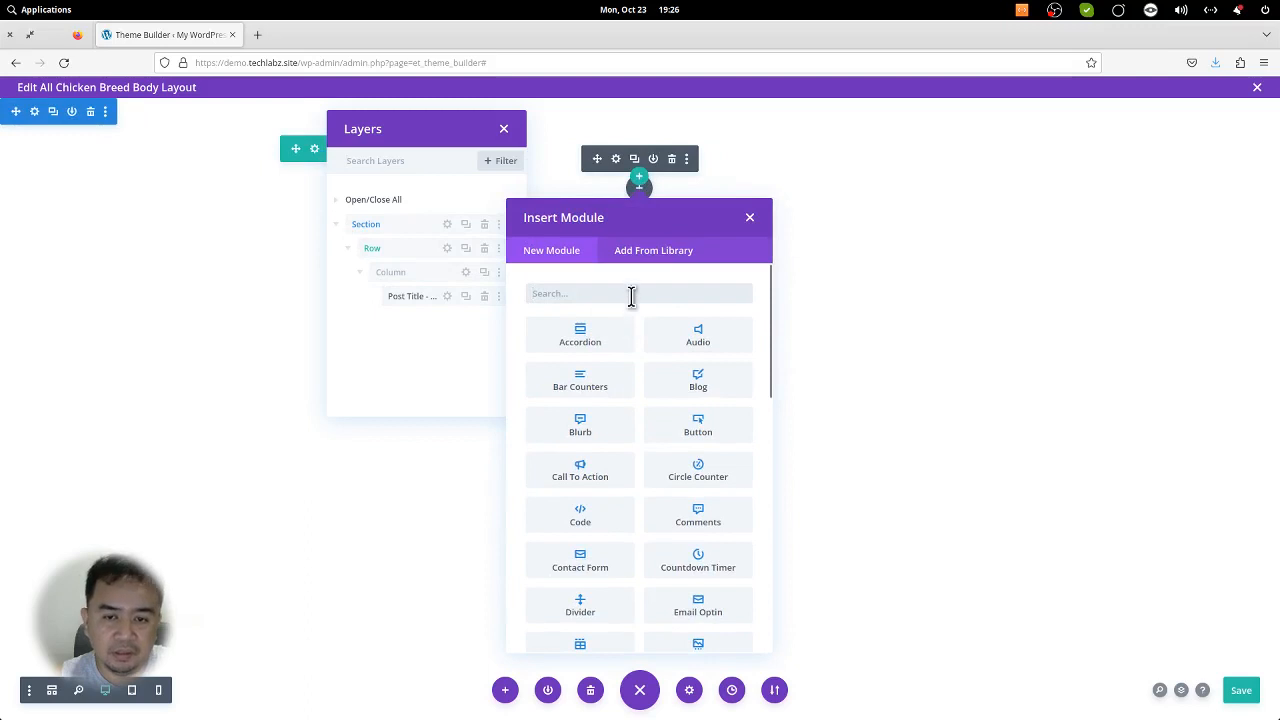
text(des)
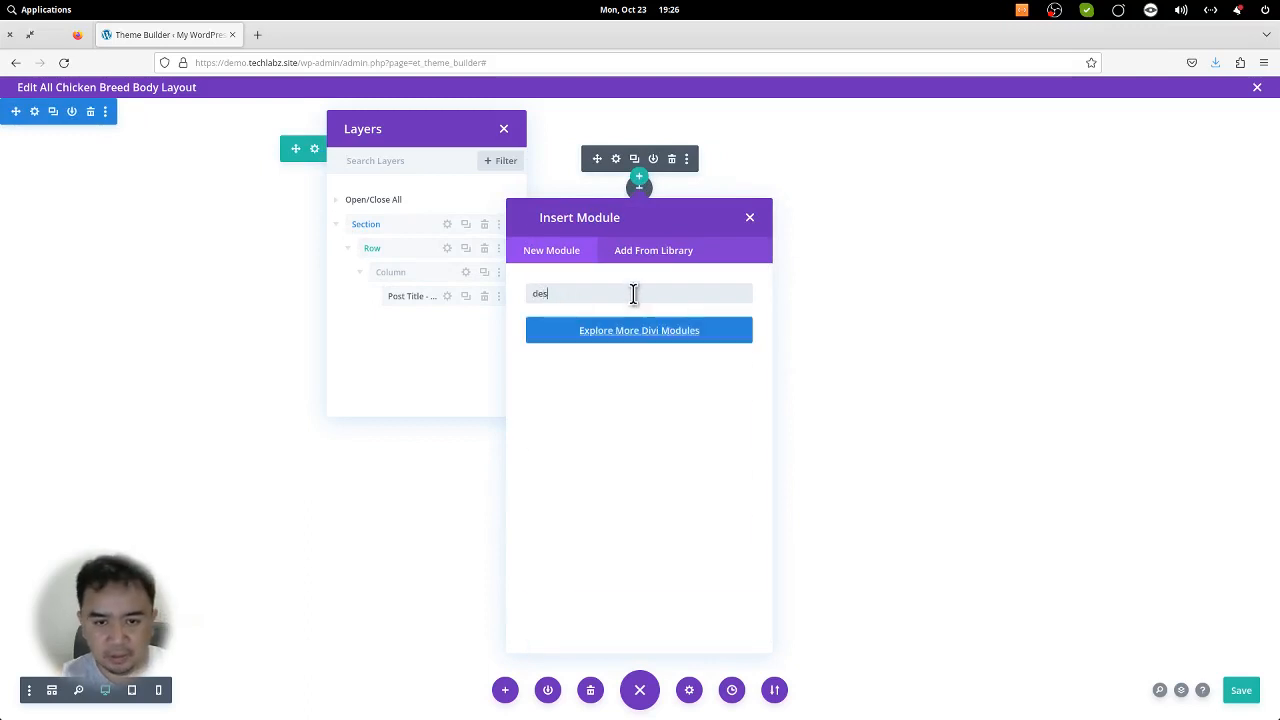
key(BackSpace)
key(BackSpace)
key(BackSpace)
text(post co)
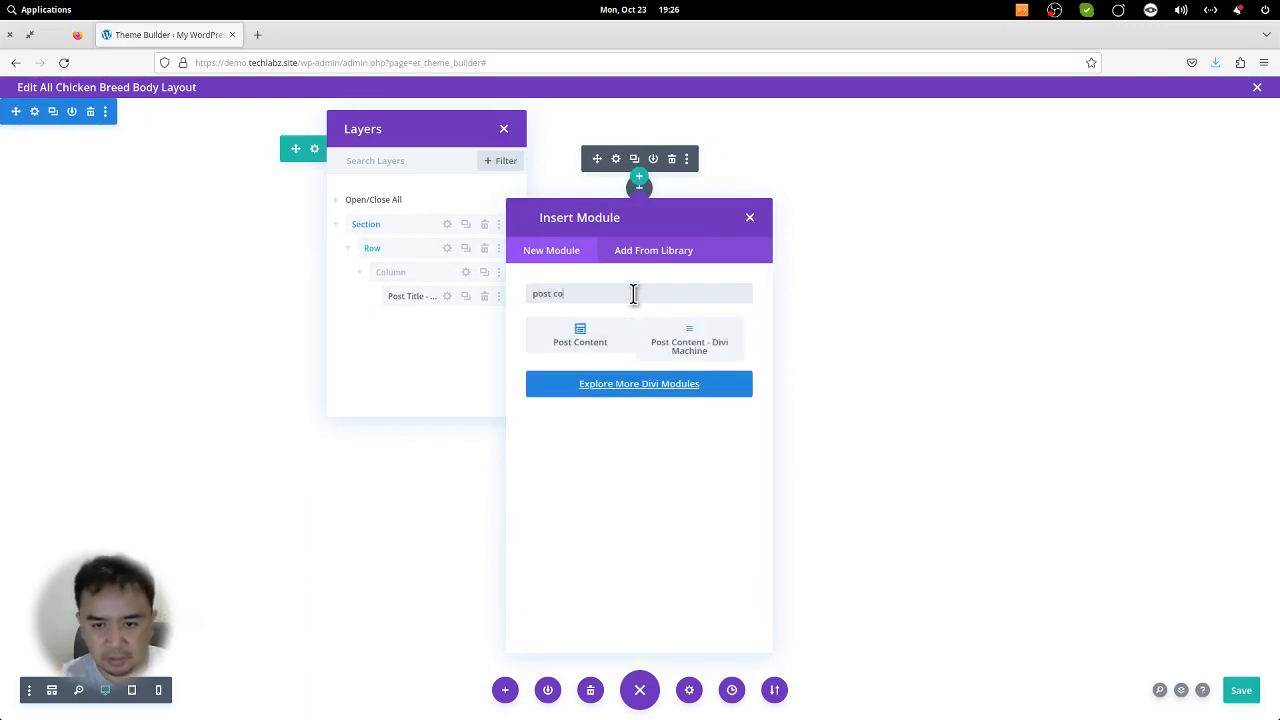
click(706, 348)
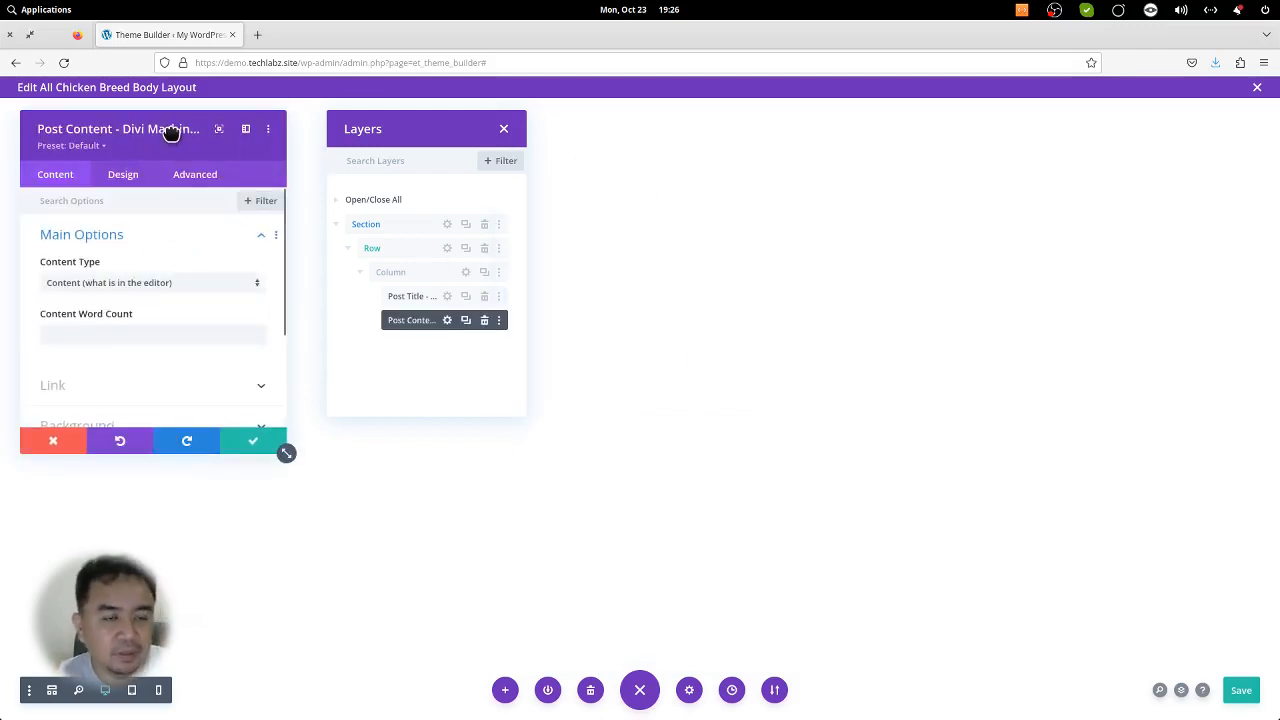
Step: Keep the Post Content module's content type as Content (what is in the editor) and save its settings
drag(171, 133, 294, 131)
scroll(294, 300, down, 2)
scroll(293, 310, up, 1)
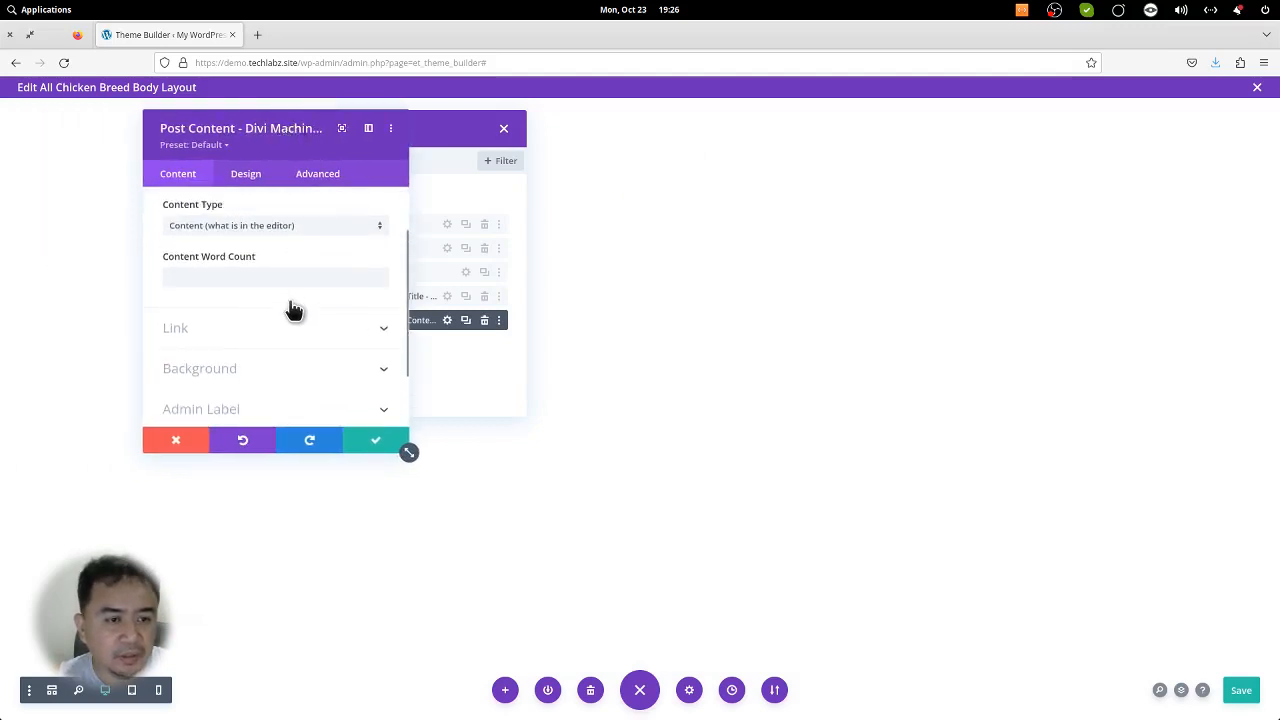
scroll(290, 305, up, 1)
click(237, 288)
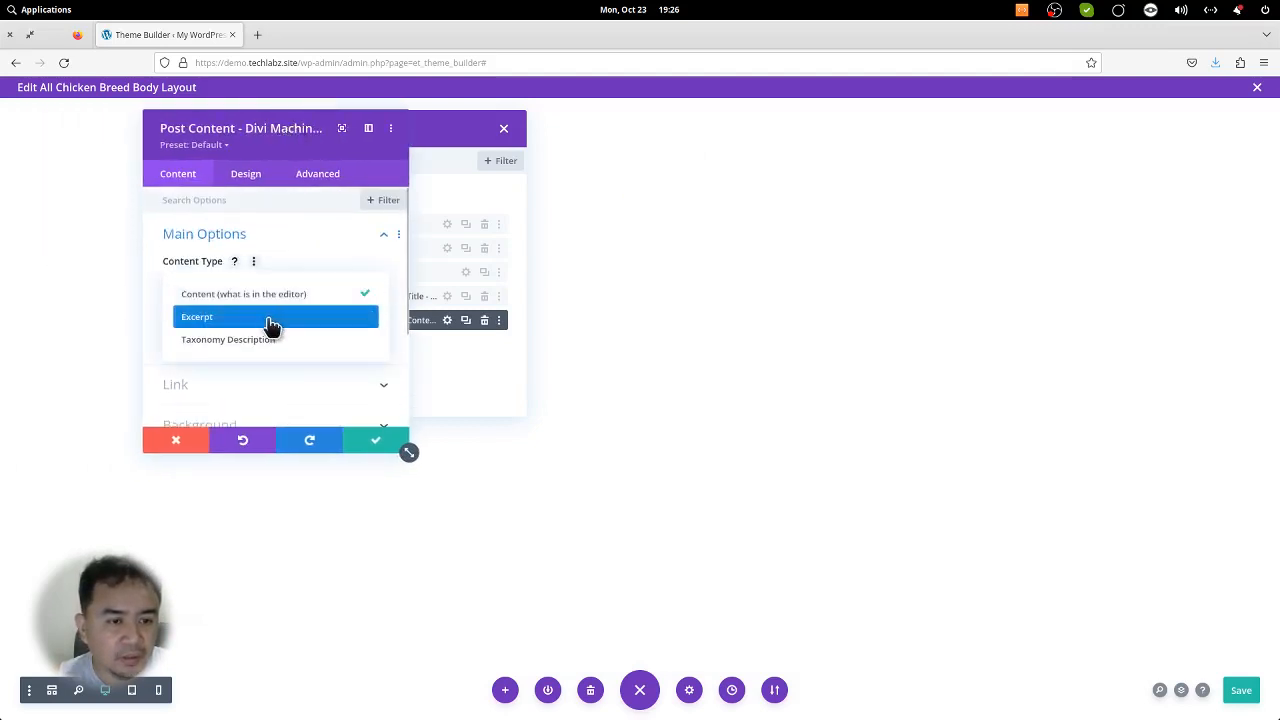
click(290, 295)
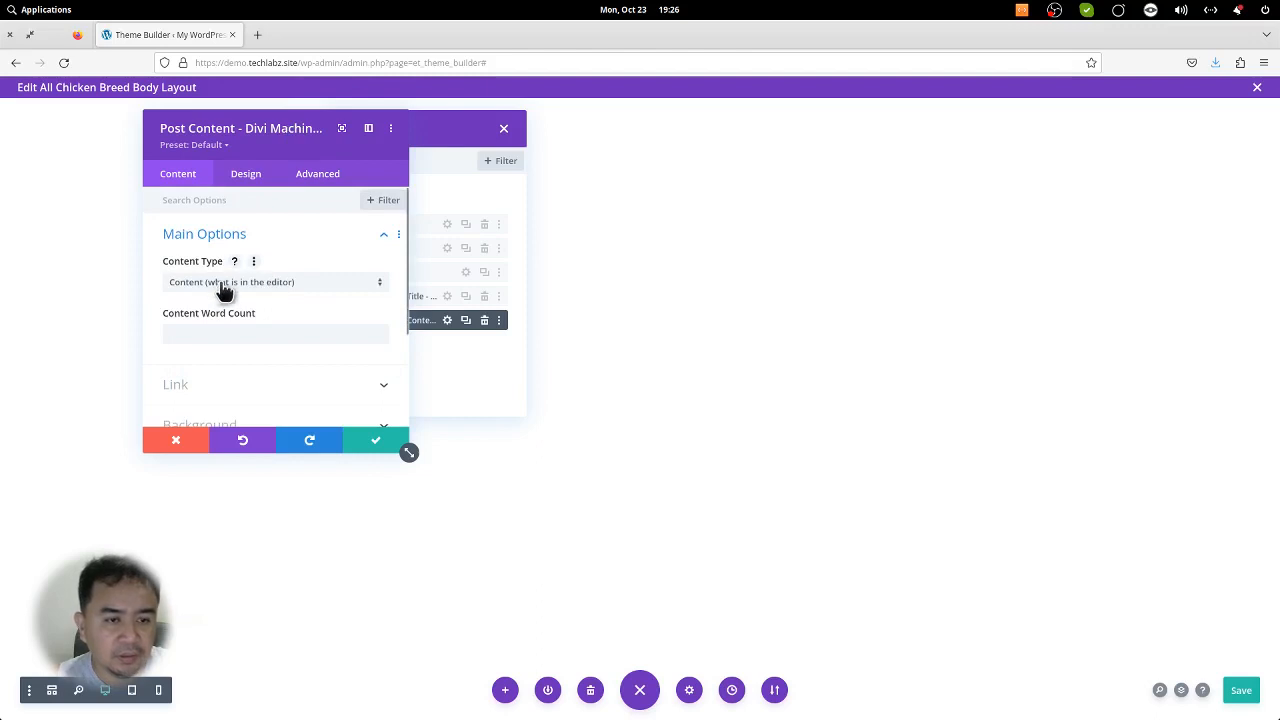
click(376, 441)
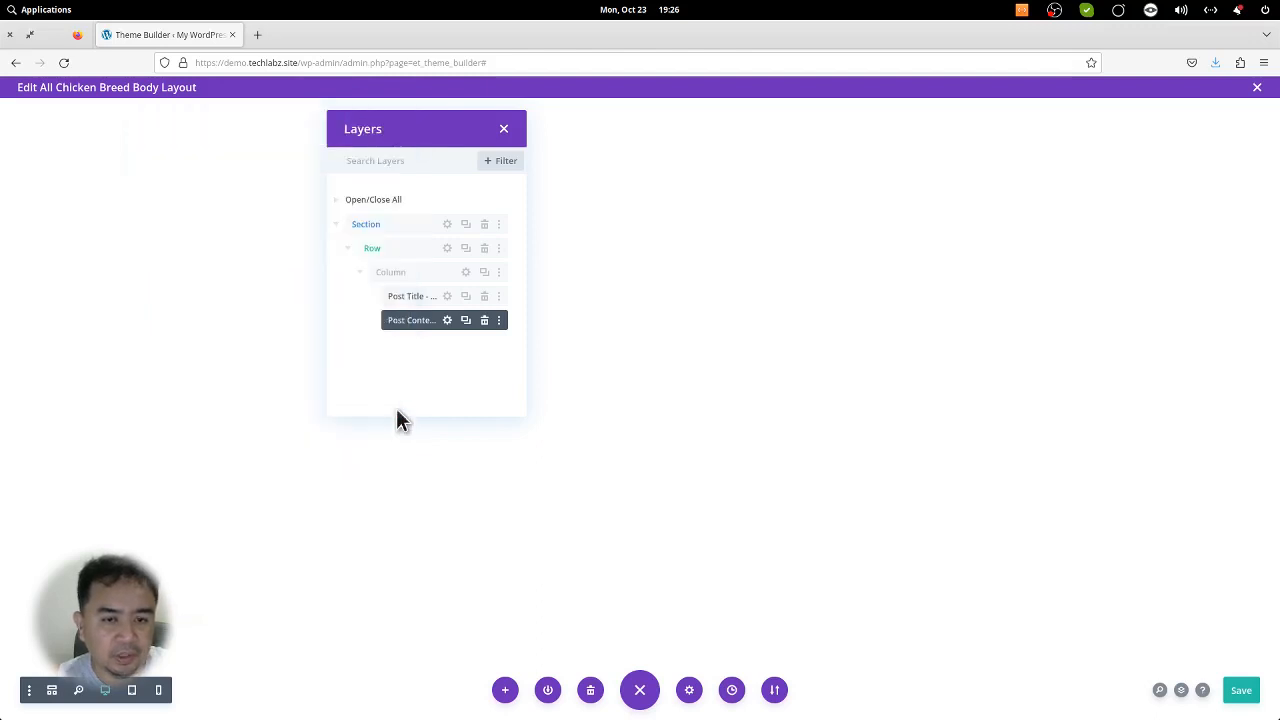
Step: Add a Gallery/Slider - Divi Machine module below the Post Content module and set its gallery layout to grid
click(517, 321)
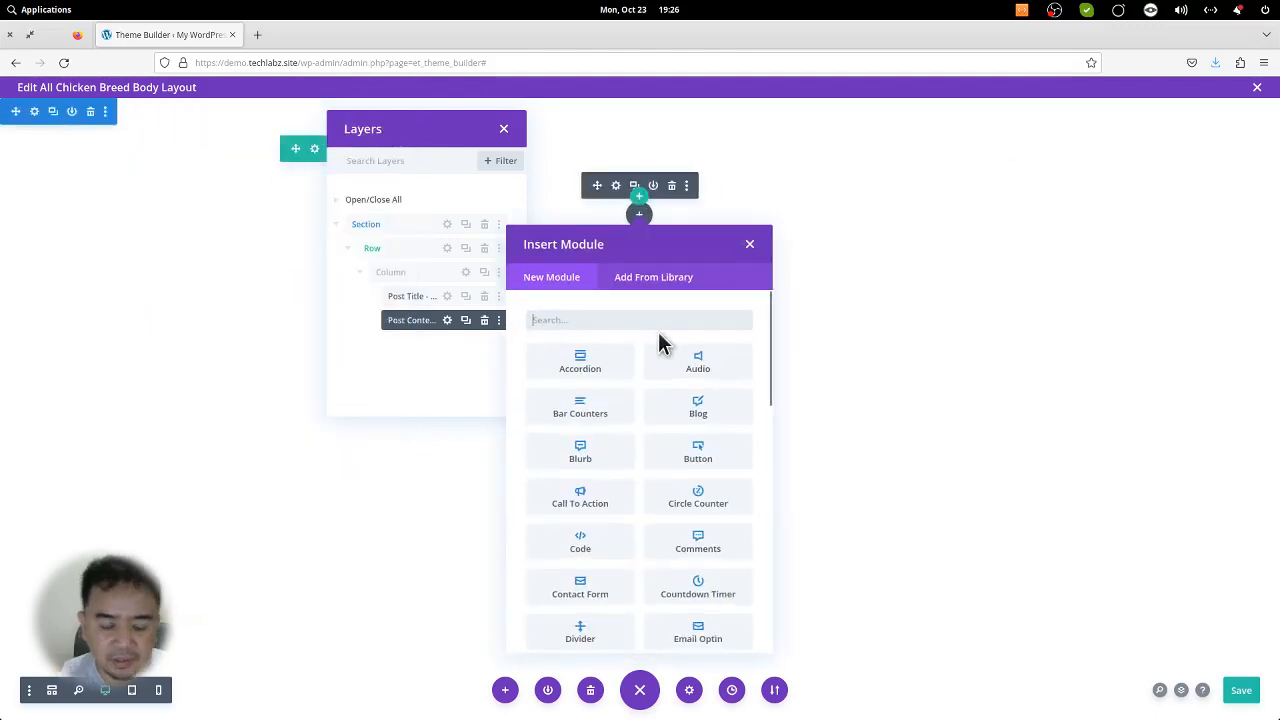
text(galler)
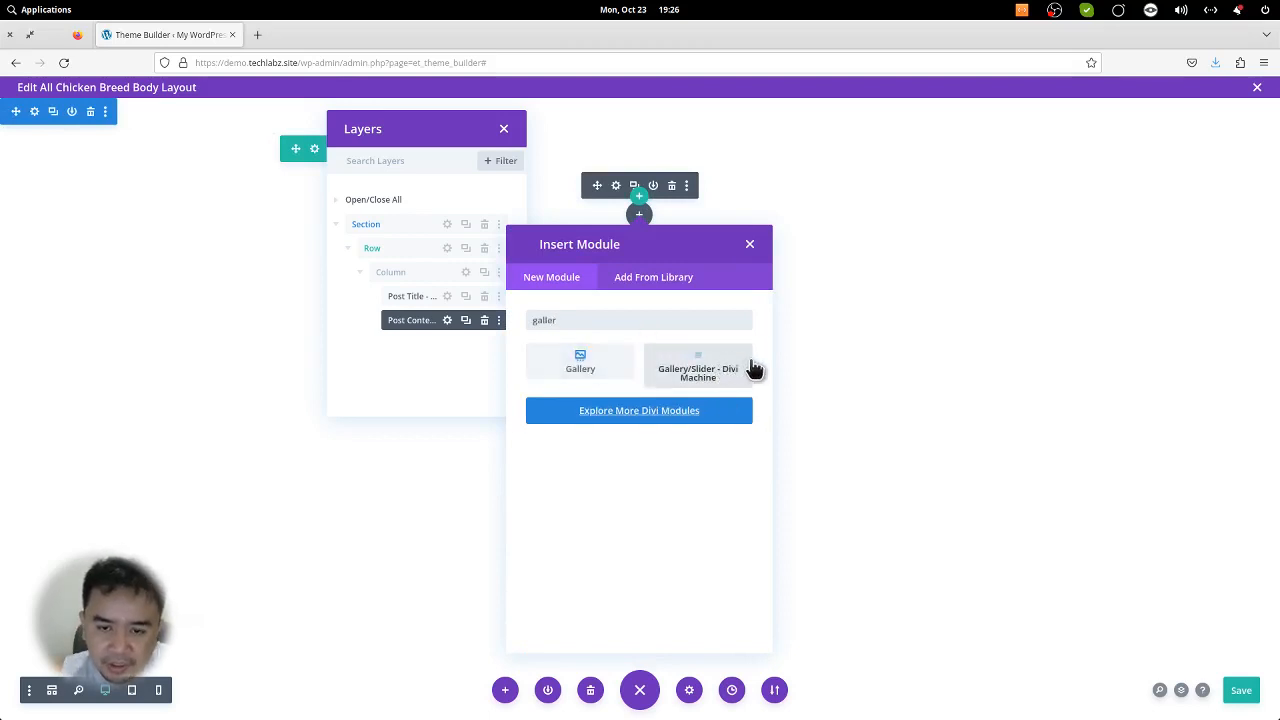
click(713, 370)
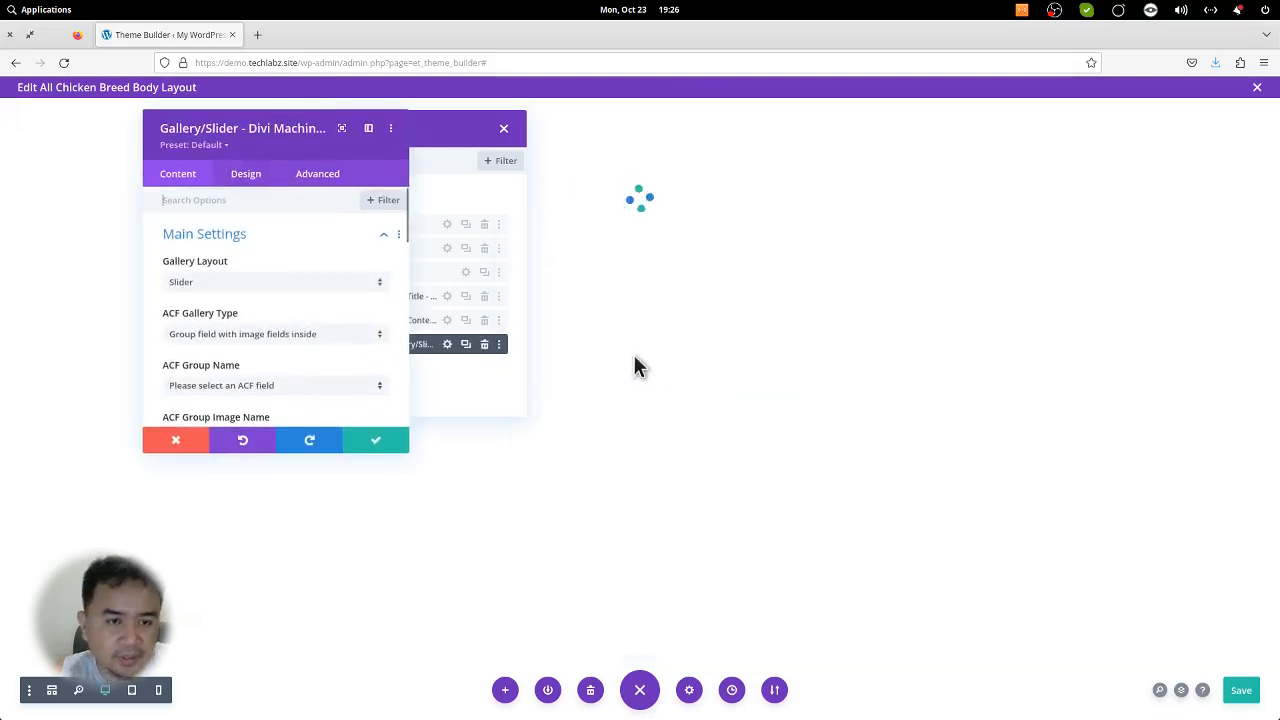
click(206, 286)
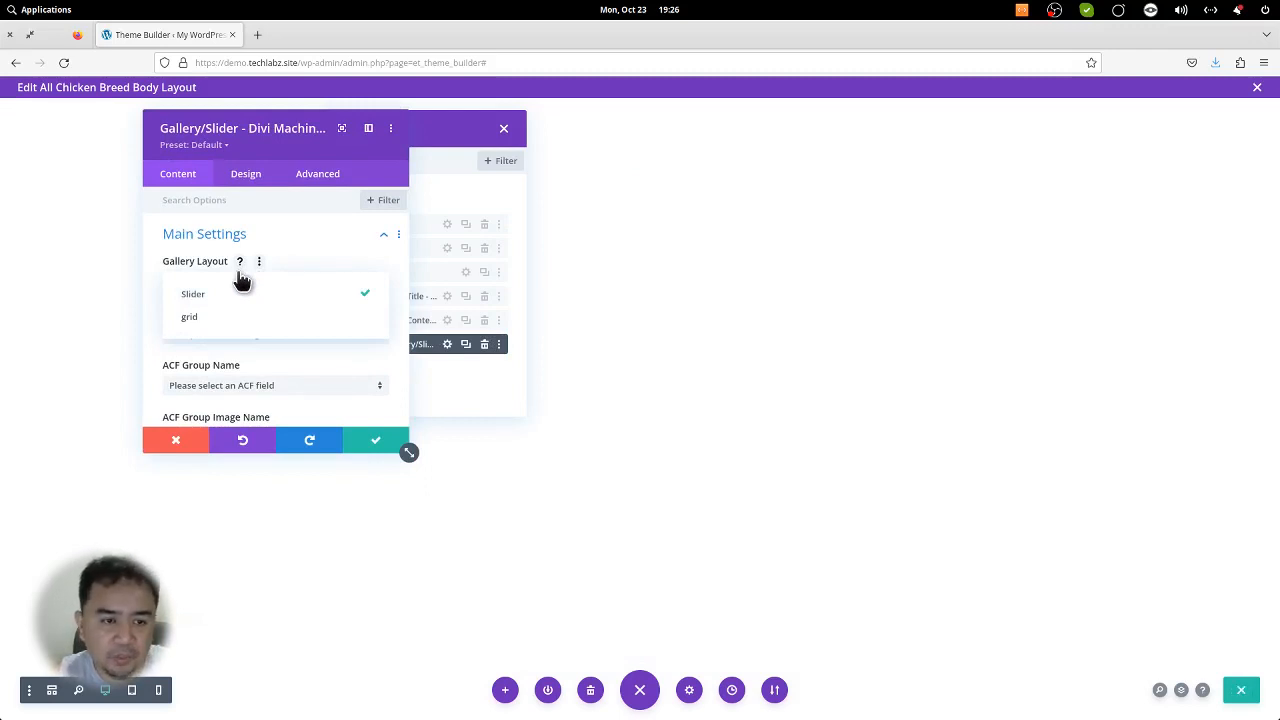
click(207, 319)
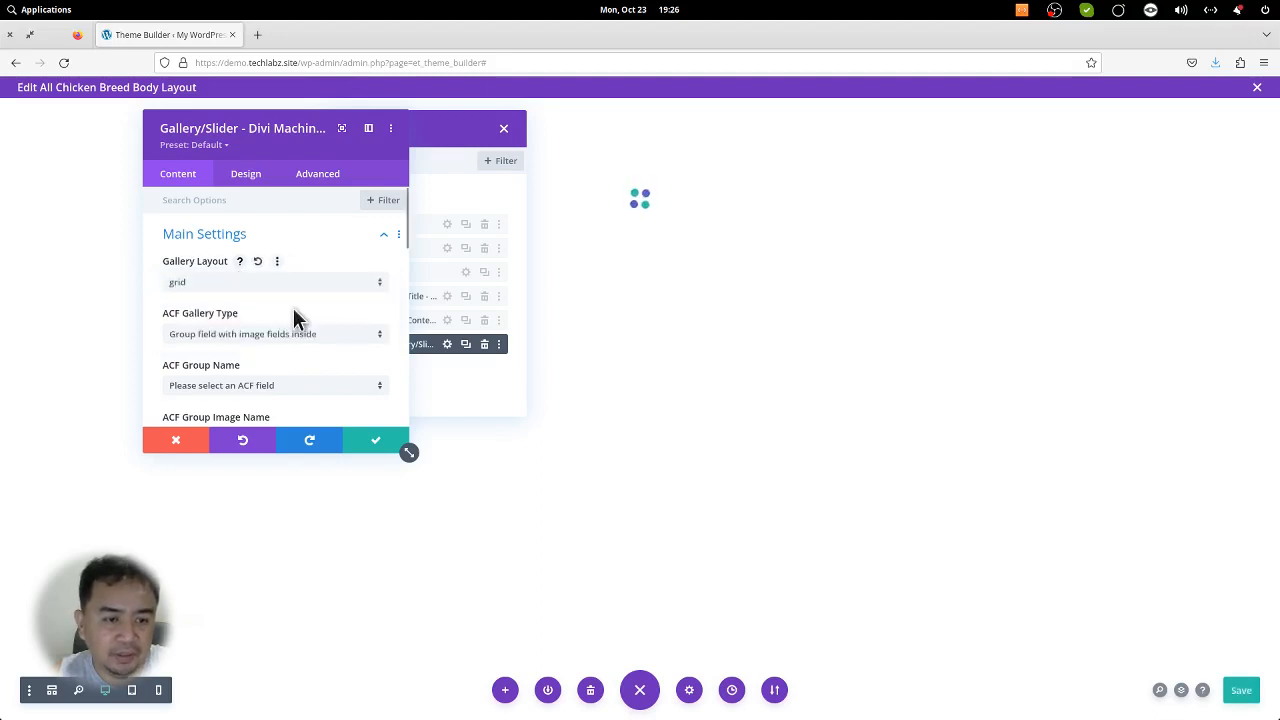
Step: Set the ACF gallery type to Gallery field (ACF pro only) and choose the Gallery field as the ACF gallery name
click(218, 340)
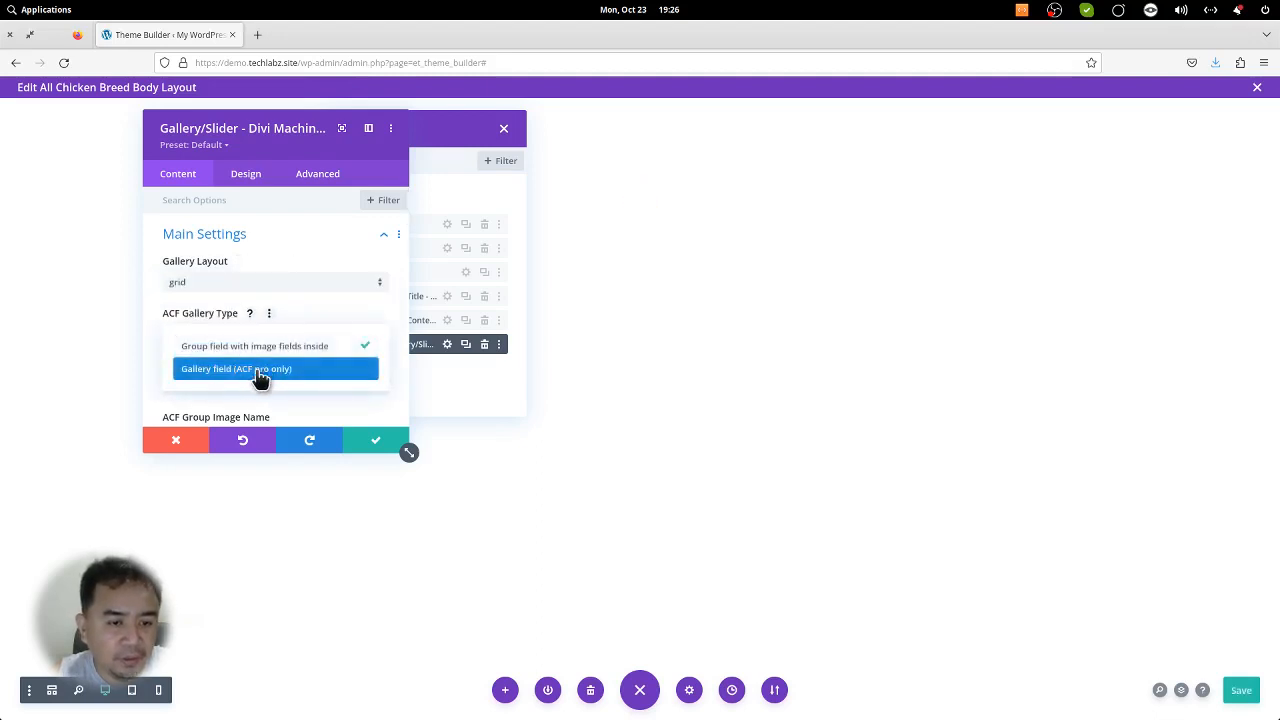
click(310, 378)
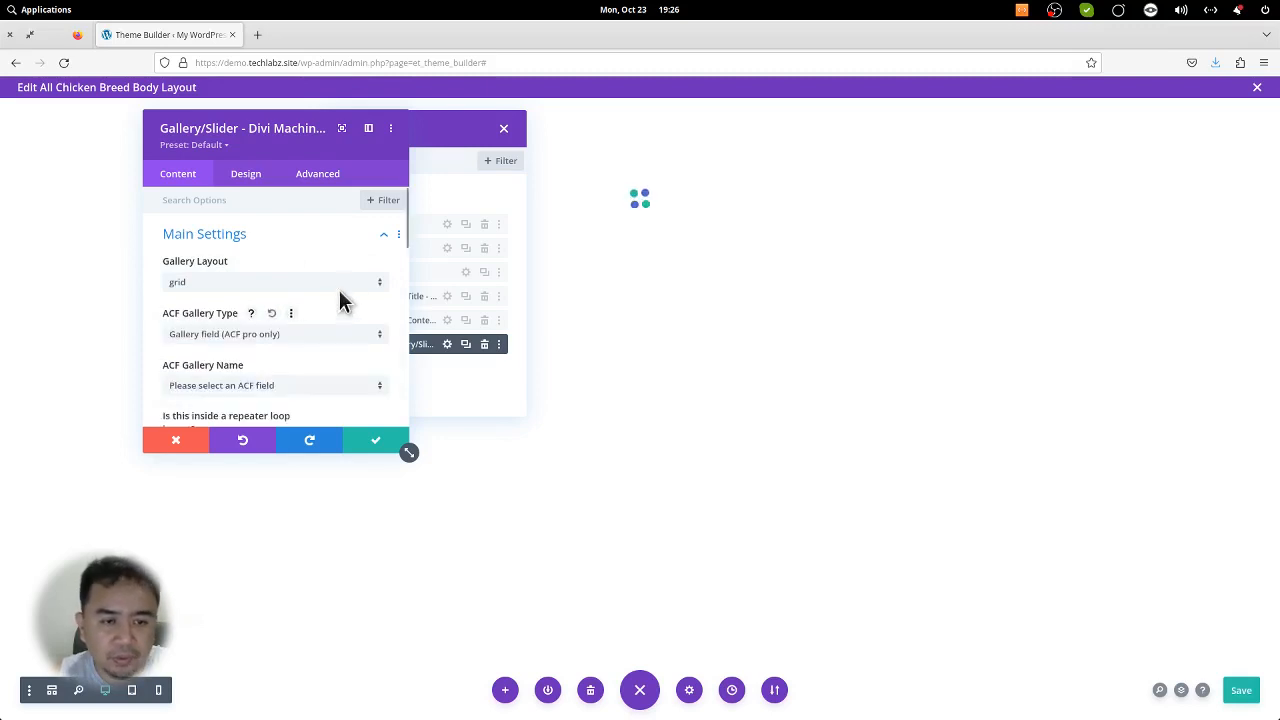
scroll(331, 306, down, 3)
click(279, 238)
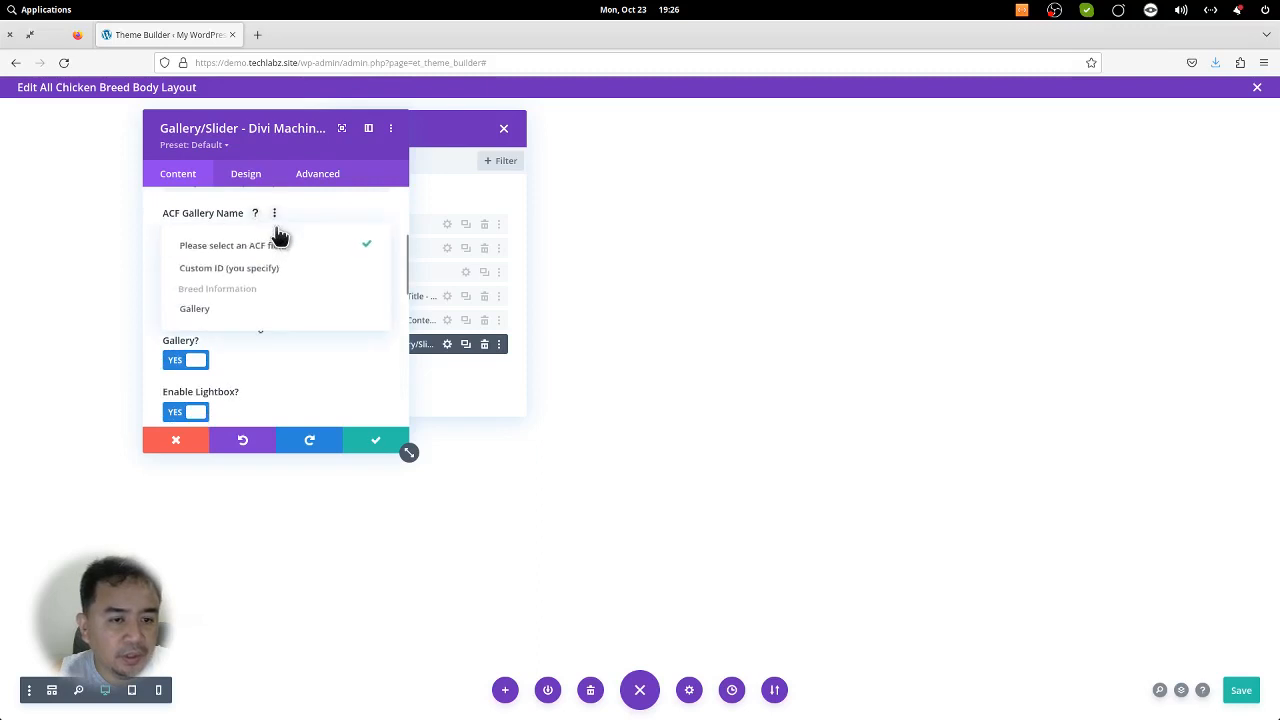
click(229, 310)
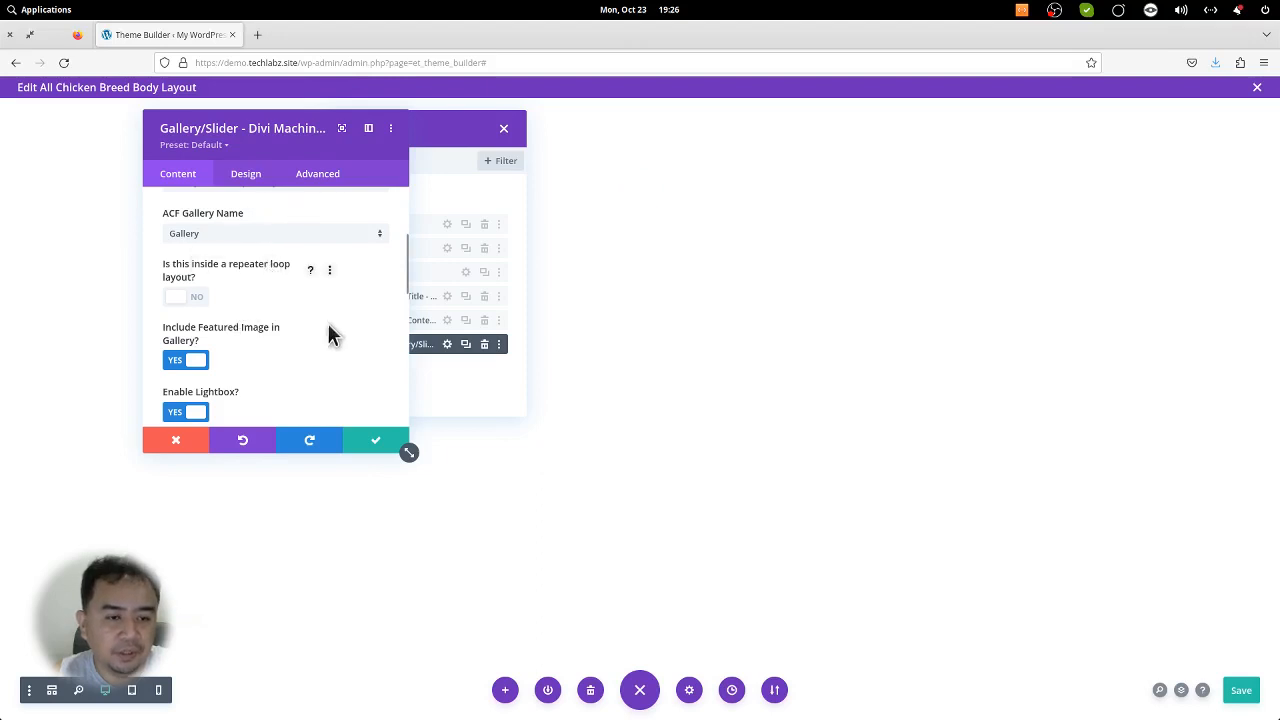
Step: Exclude the featured image from the gallery and set the grid style to Masonry
scroll(300, 340, down, 1)
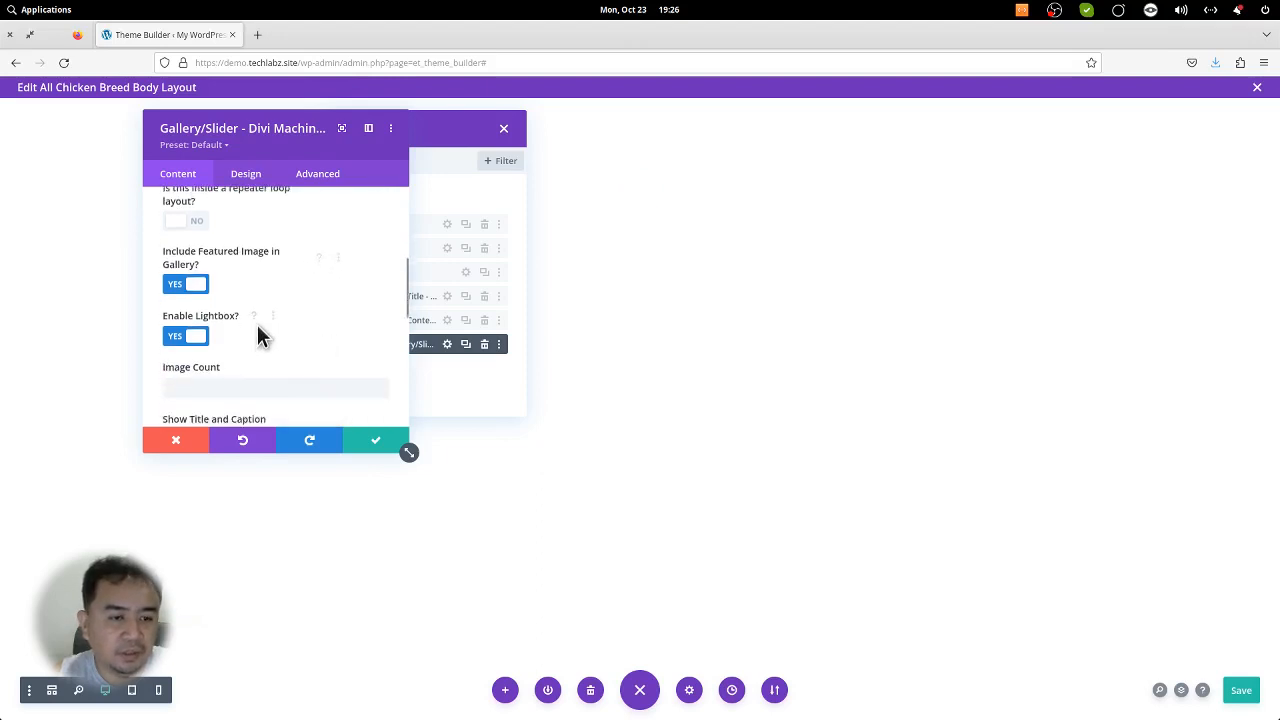
click(177, 287)
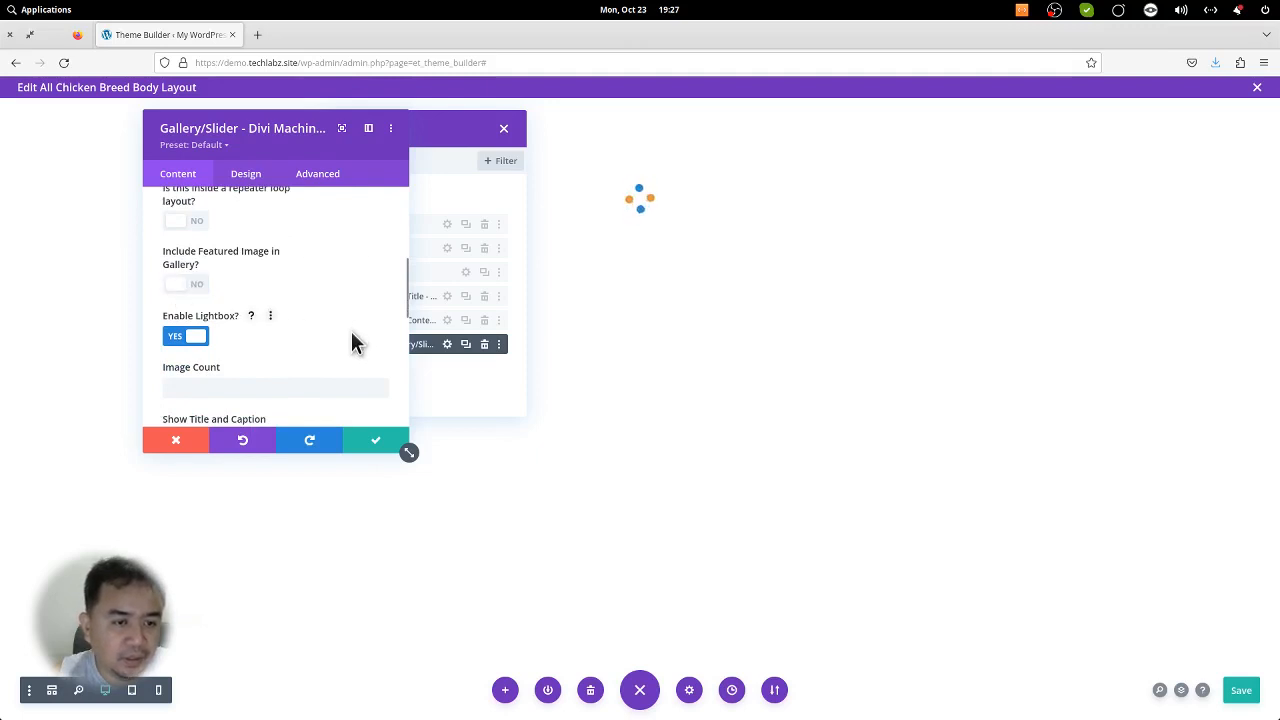
scroll(314, 354, down, 3)
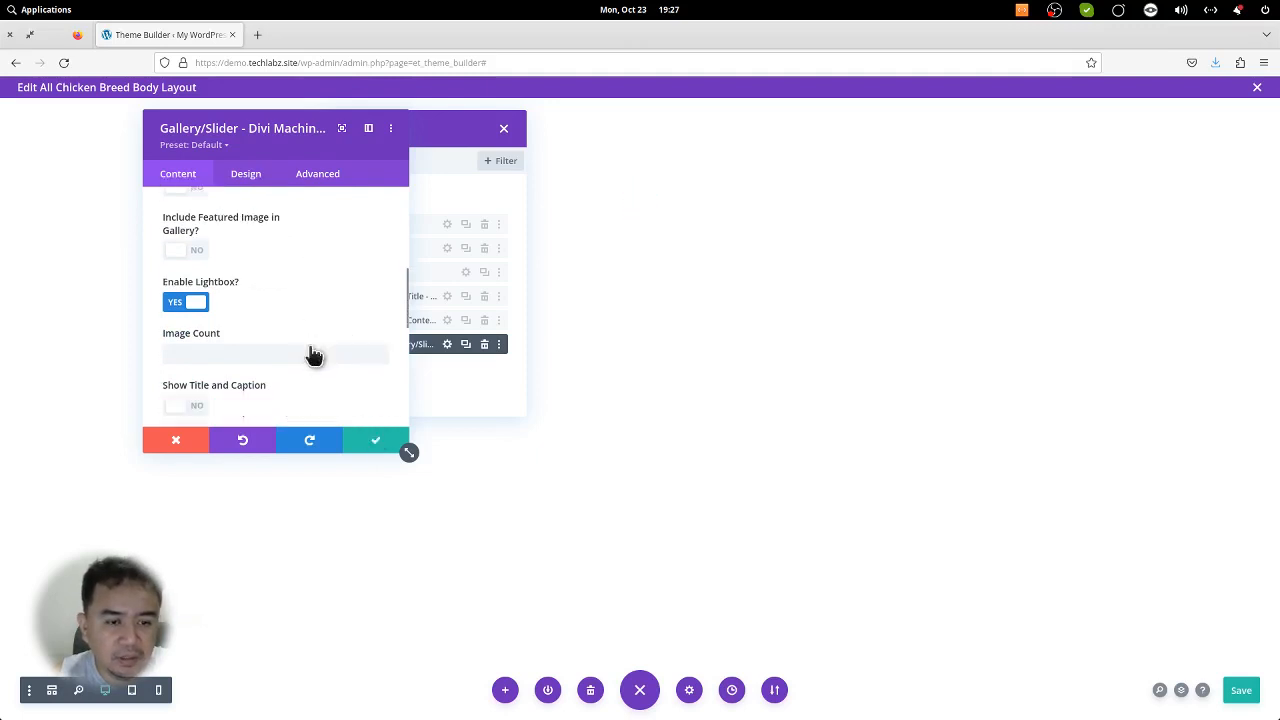
click(251, 347)
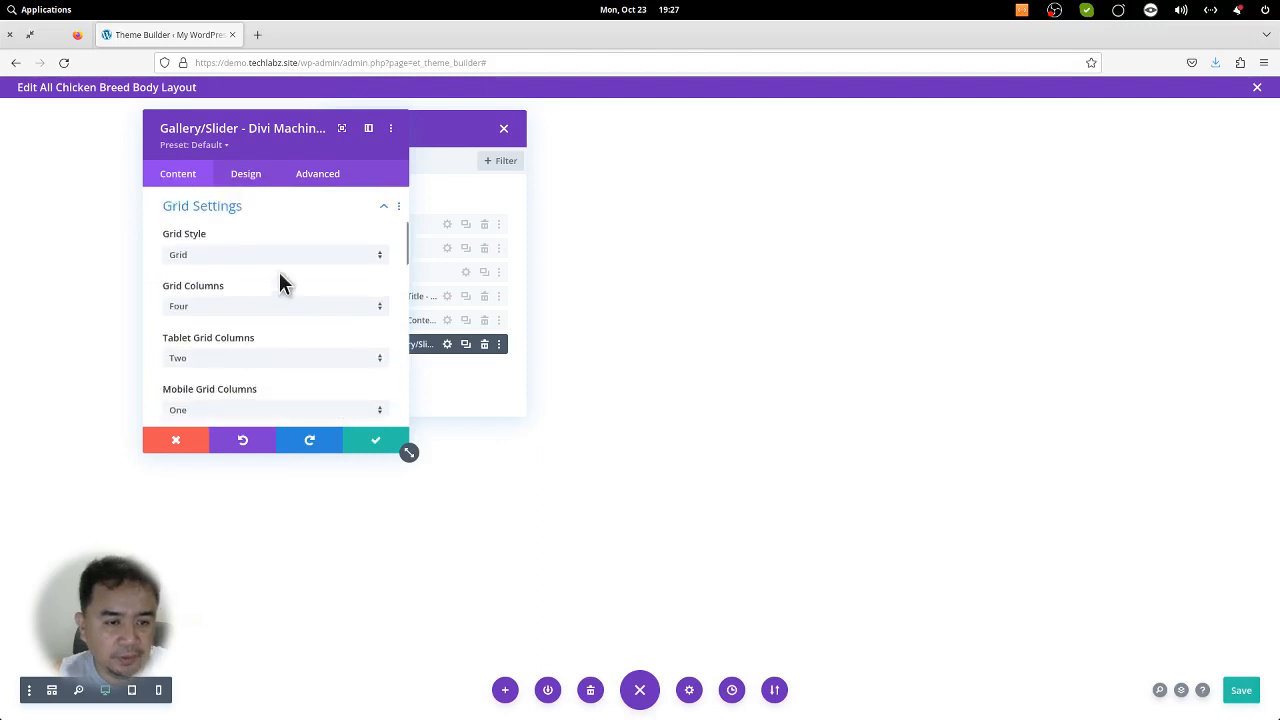
click(230, 263)
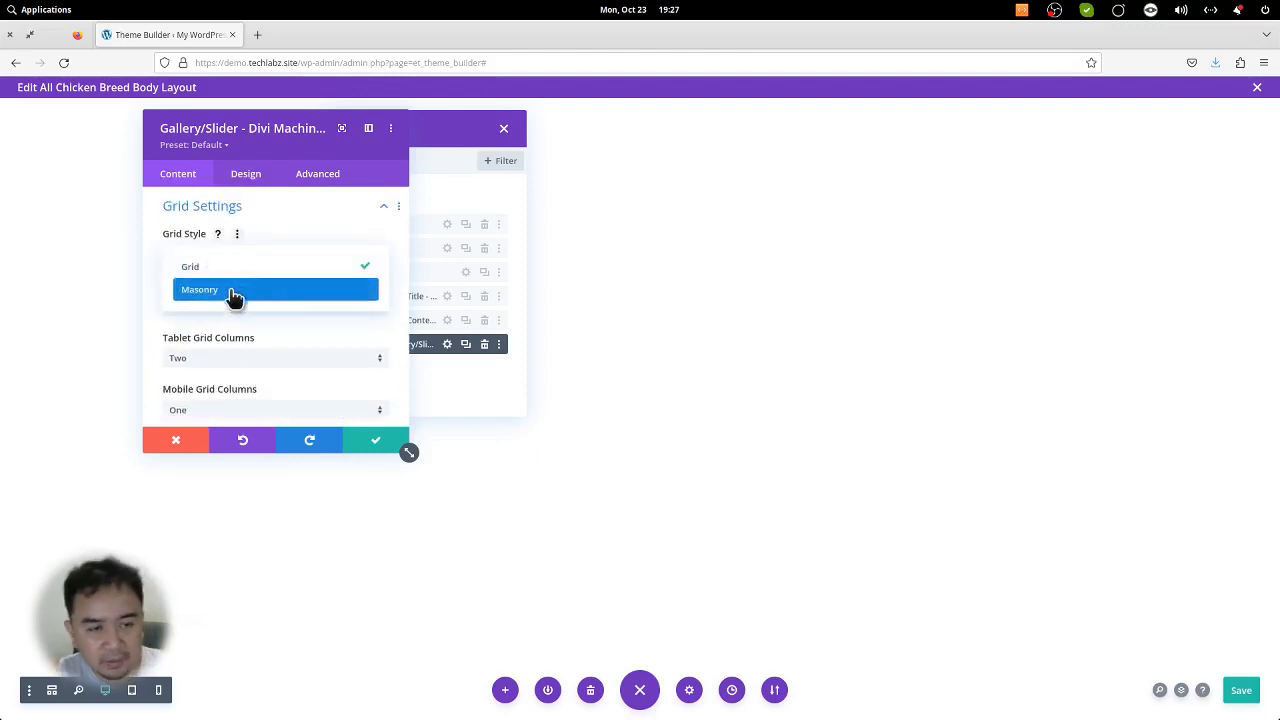
click(230, 291)
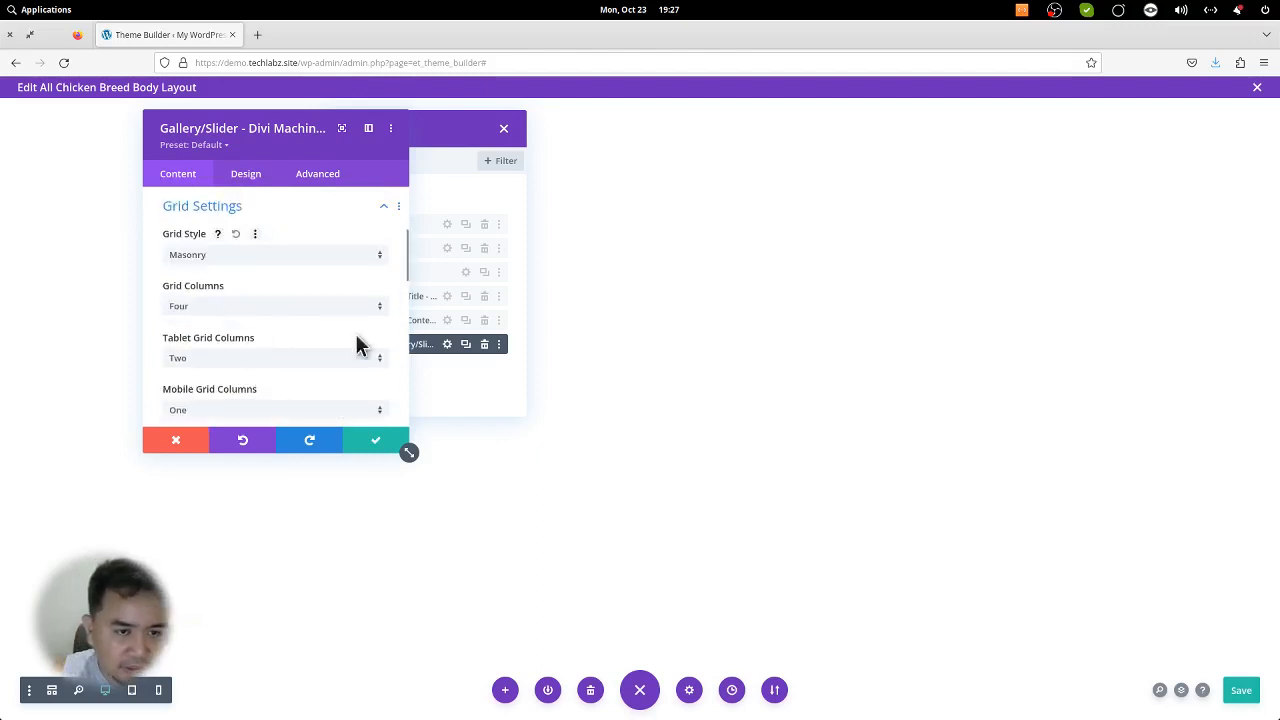
Step: Save the gallery module settings and the body layout, and return to the Theme Builder overview
click(372, 442)
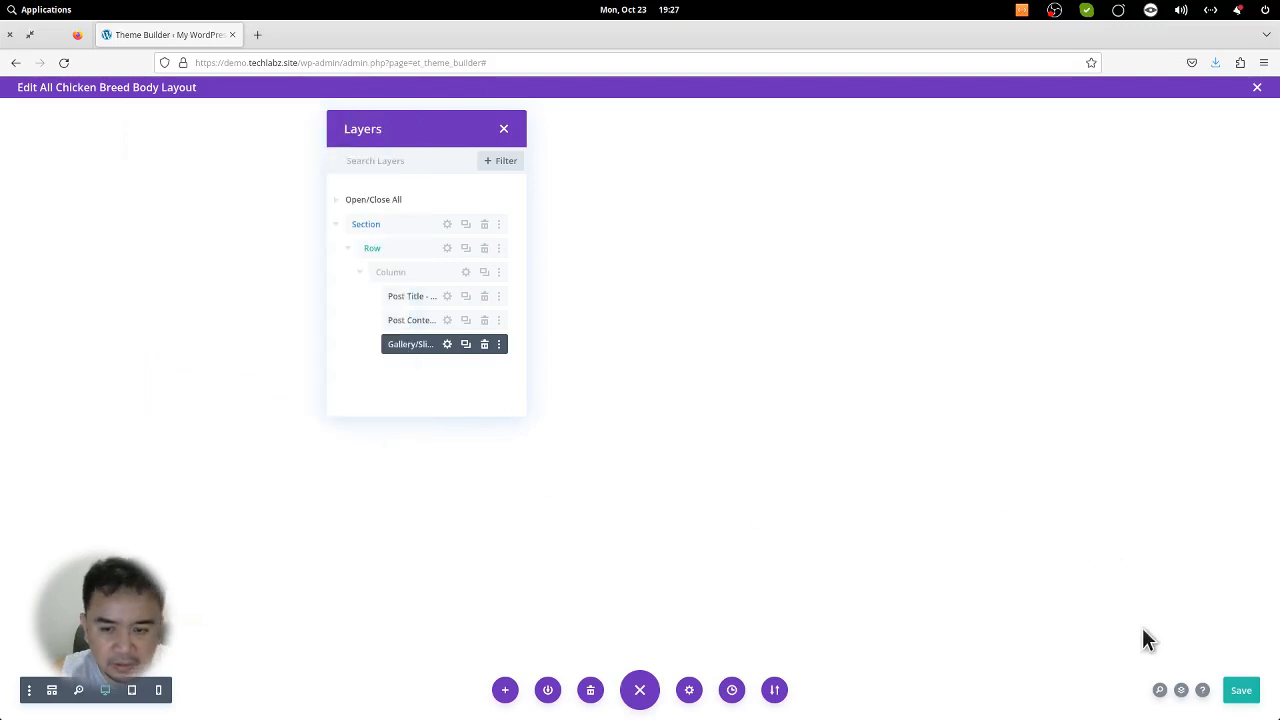
click(1240, 693)
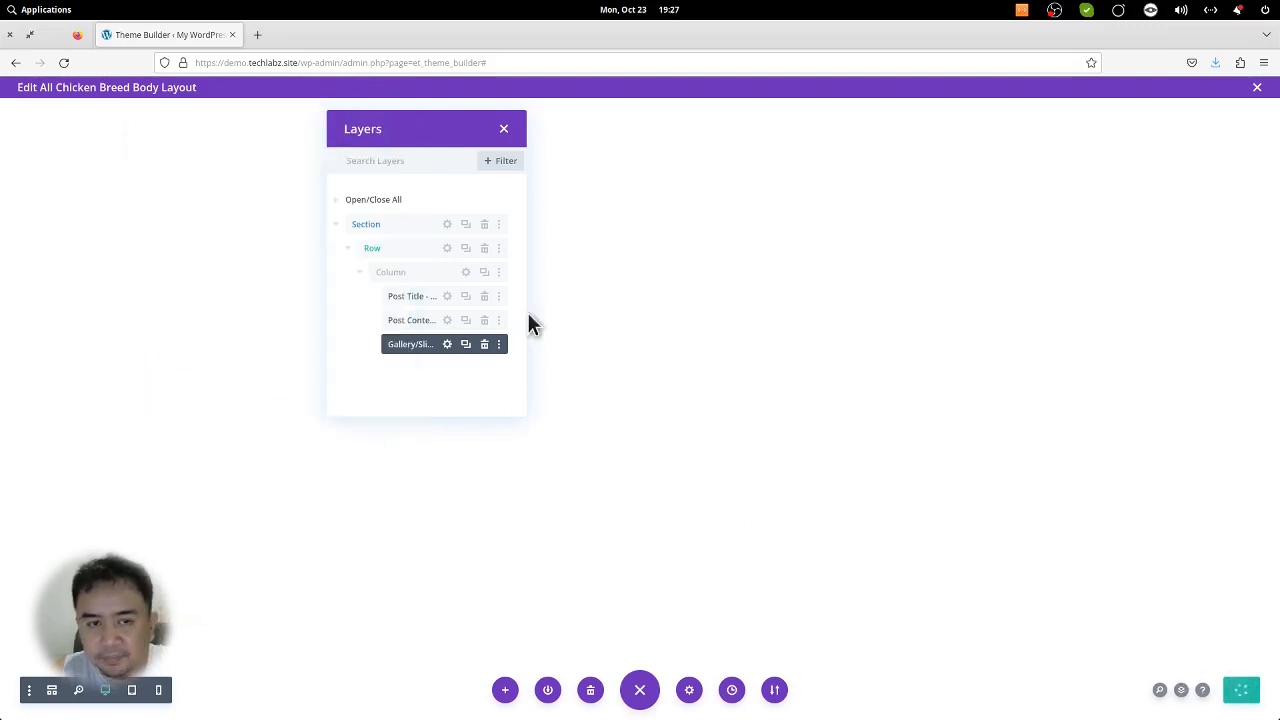
click(1258, 89)
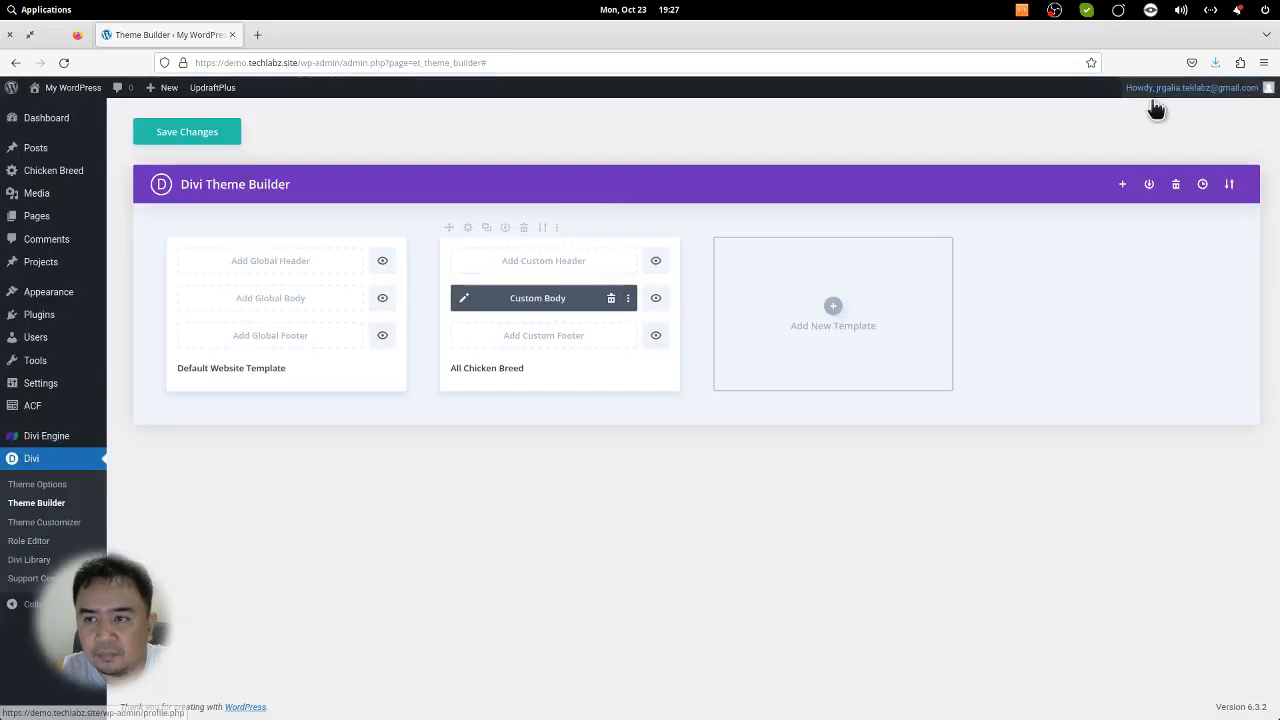
Step: Save the Theme Builder changes and start a new Chicken Breed post titled Rhode Island Red
click(200, 141)
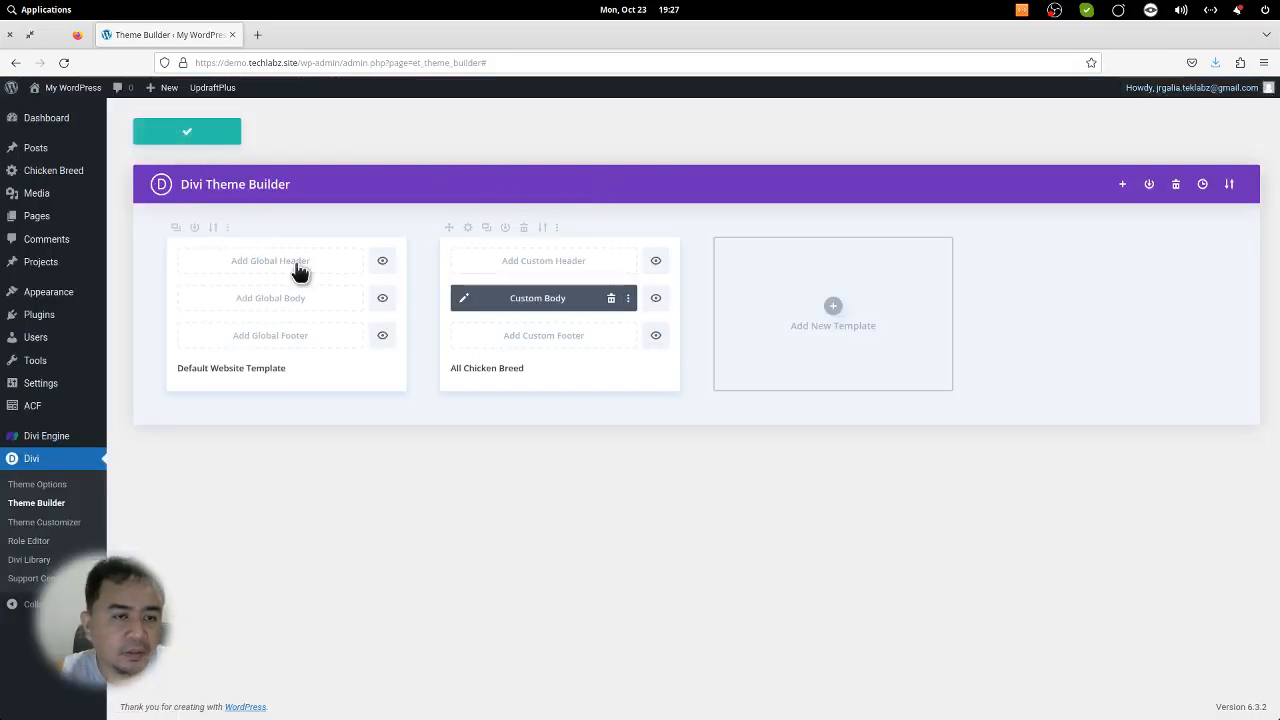
mouse_move(72, 176)
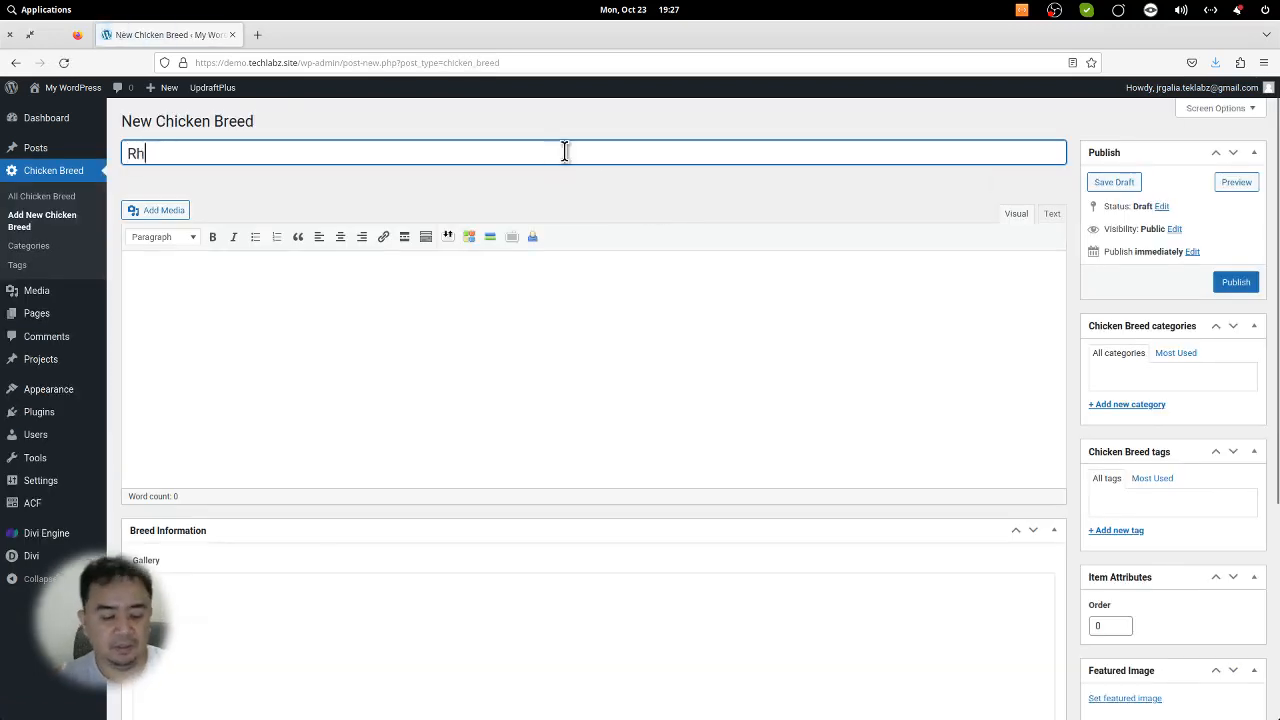
key(BackSpace)
key(BackSpace)
key(BackSpace)
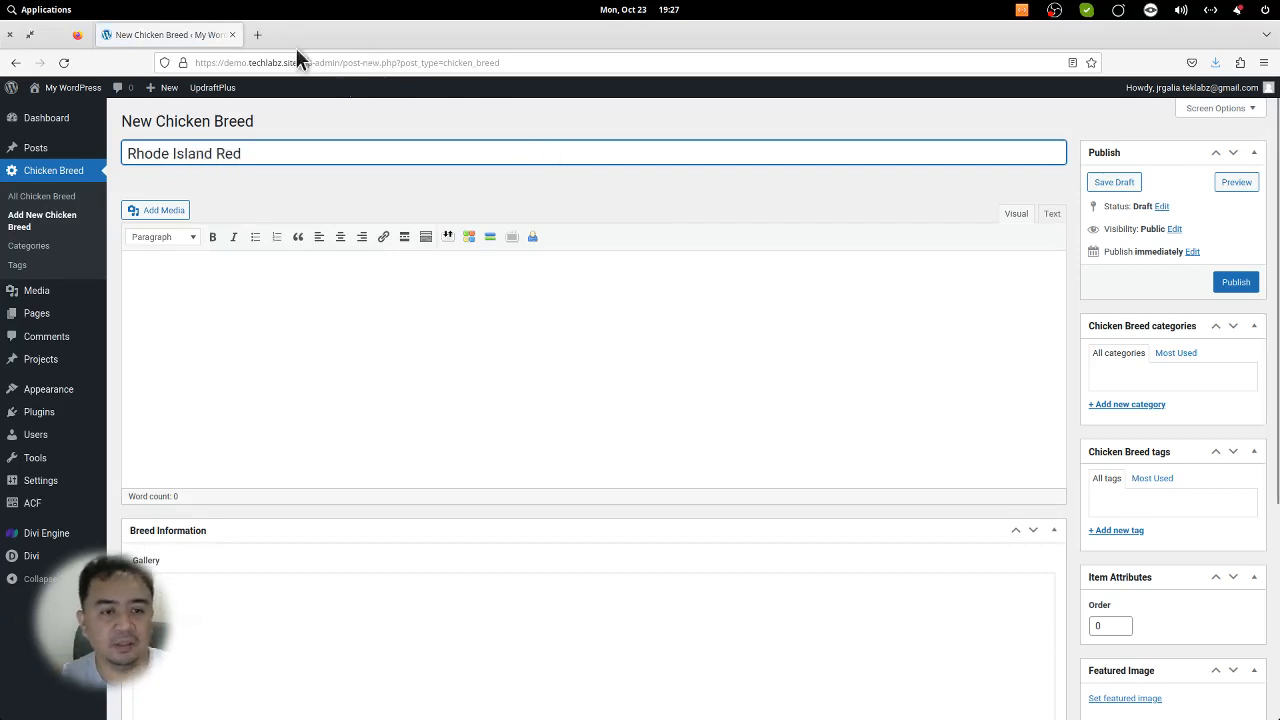
Step: Search the web for "rhode island red" in a new browser tab
click(246, 35)
text(rhode i)
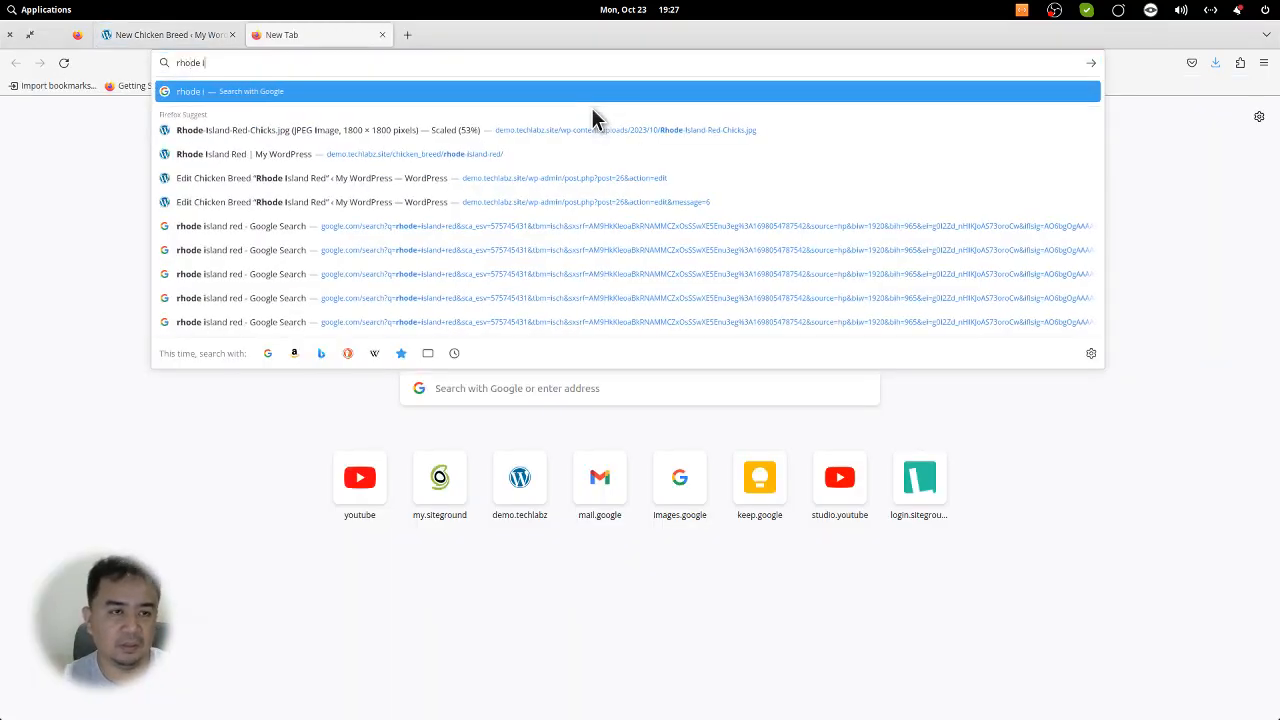
text(sland red)
key(Return)
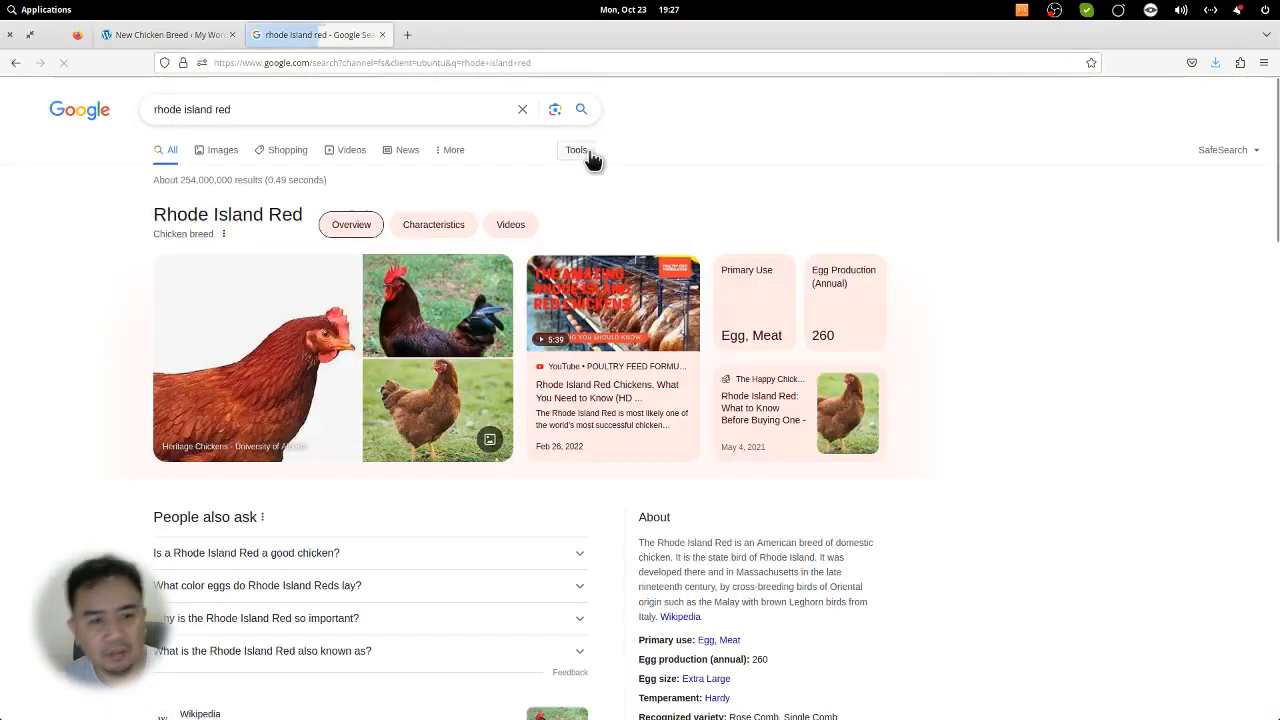
Step: Copy the About description of the Rhode Island Red, without the Wikipedia link, and paste it into the new post's content
scroll(873, 432, down, 2)
scroll(850, 438, down, 2)
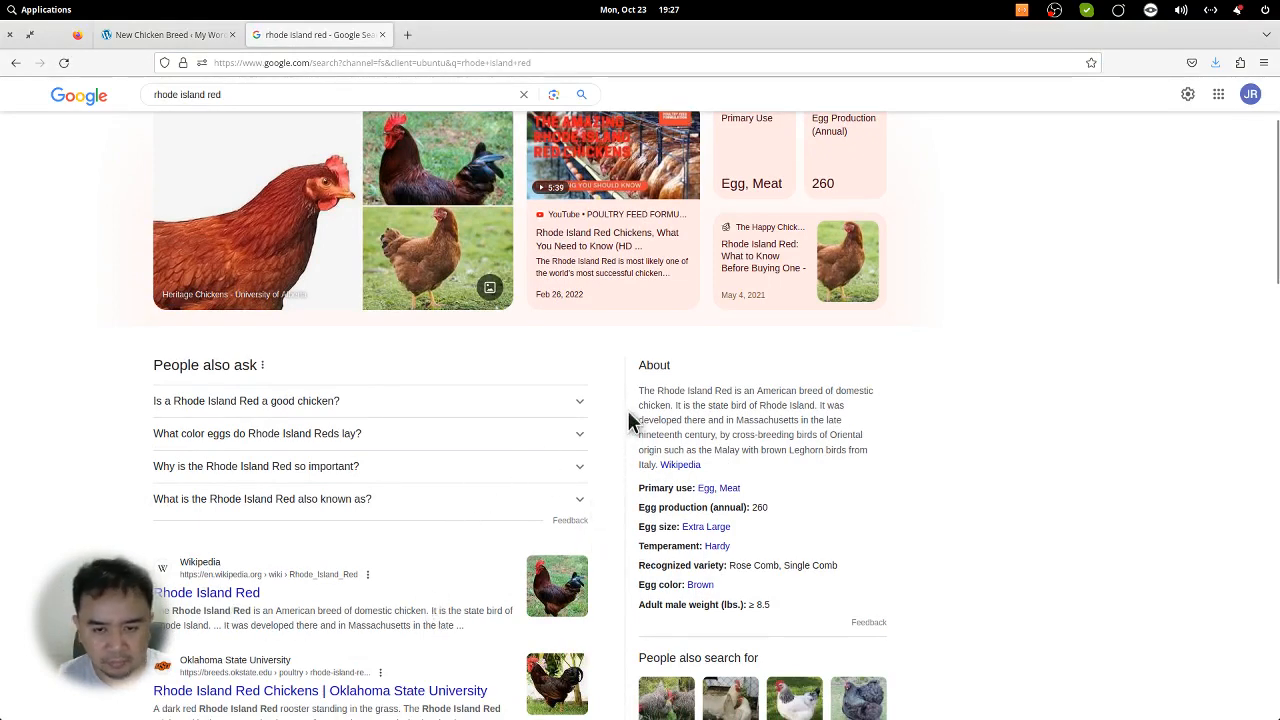
drag(640, 391, 655, 470)
key(ctrl+c)
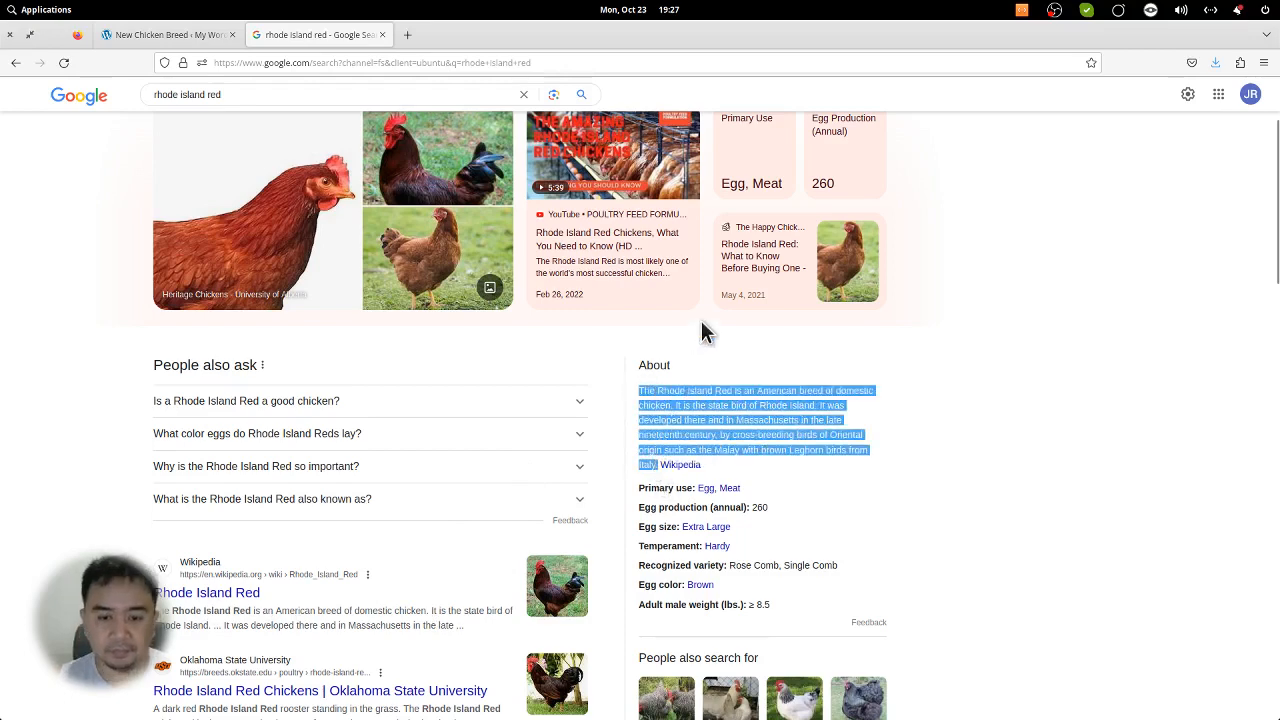
key(ctrl+shift+Tab)
key(ctrl+v)
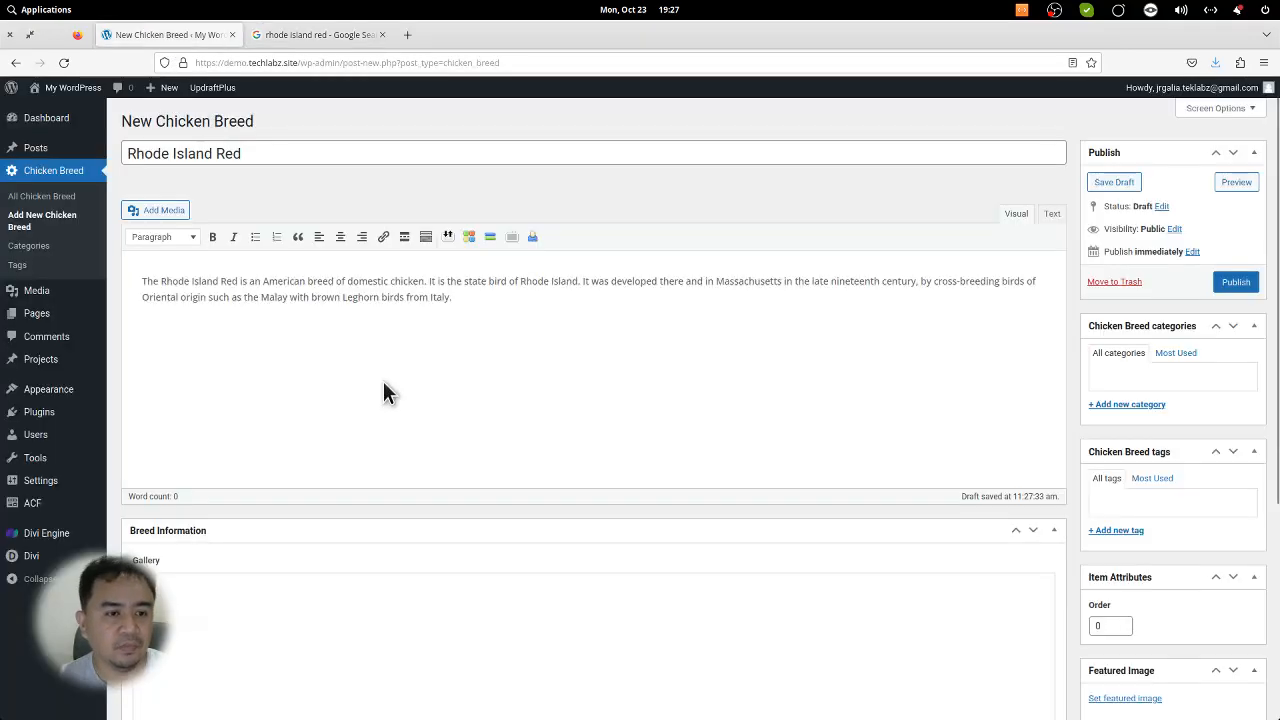
Step: Upload all images from the RIR photos folder and add them to the post's Gallery field under Breed Information
scroll(270, 392, down, 3)
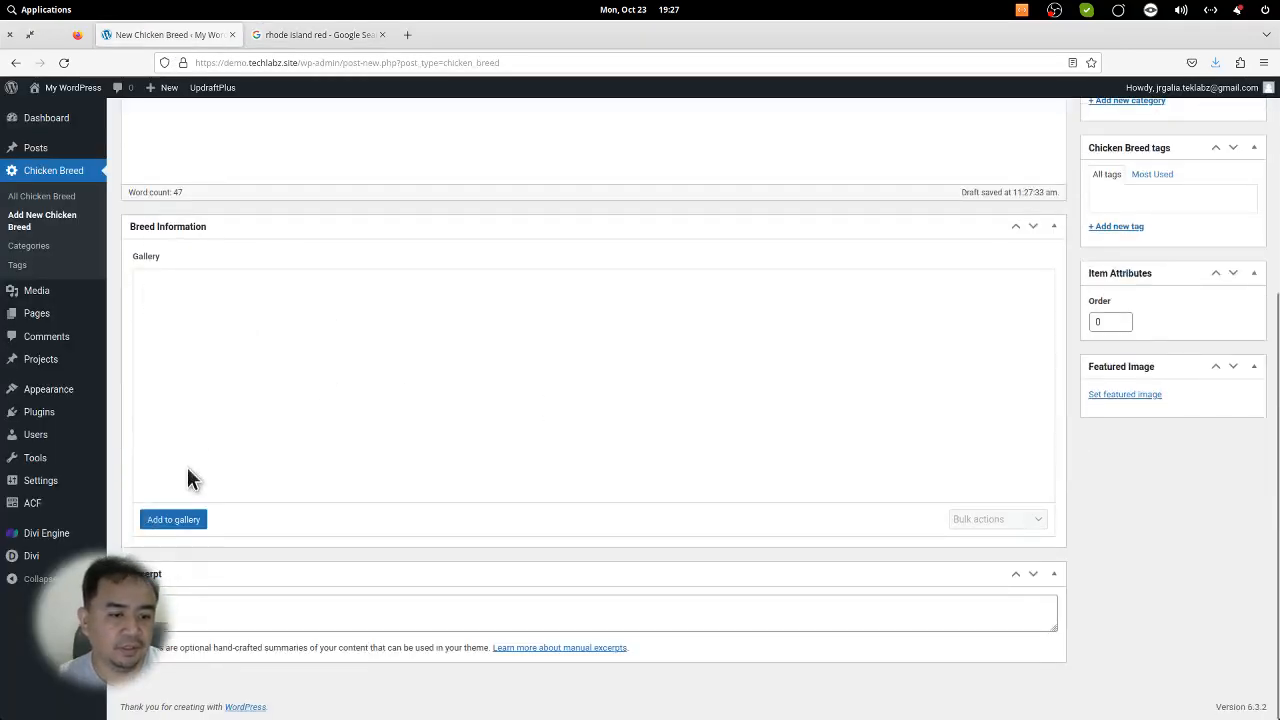
click(180, 519)
click(547, 412)
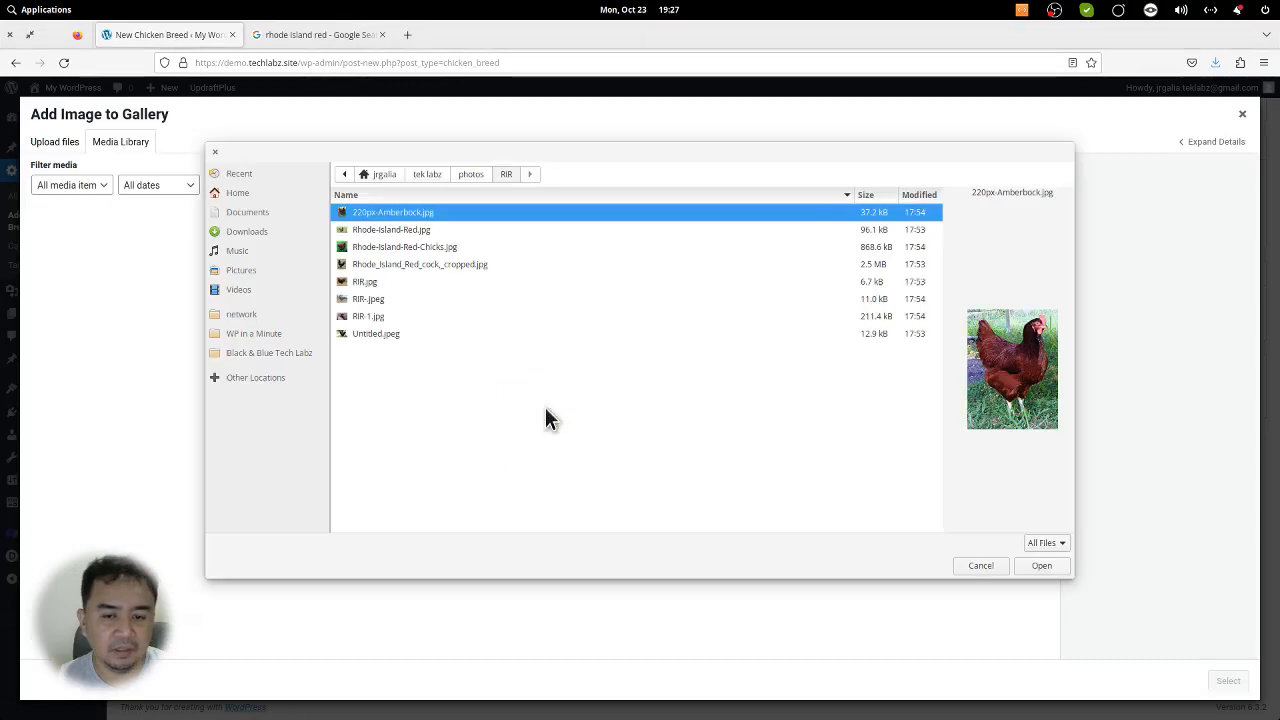
key(ctrl+a)
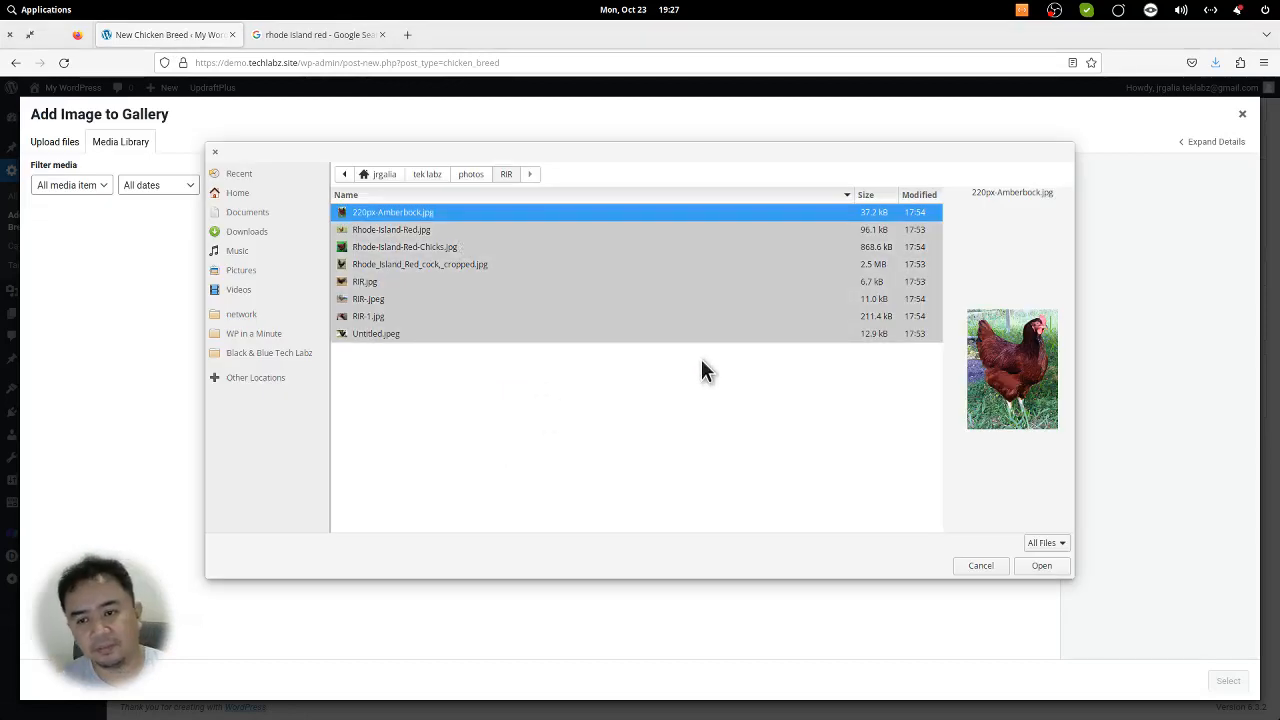
key(Return)
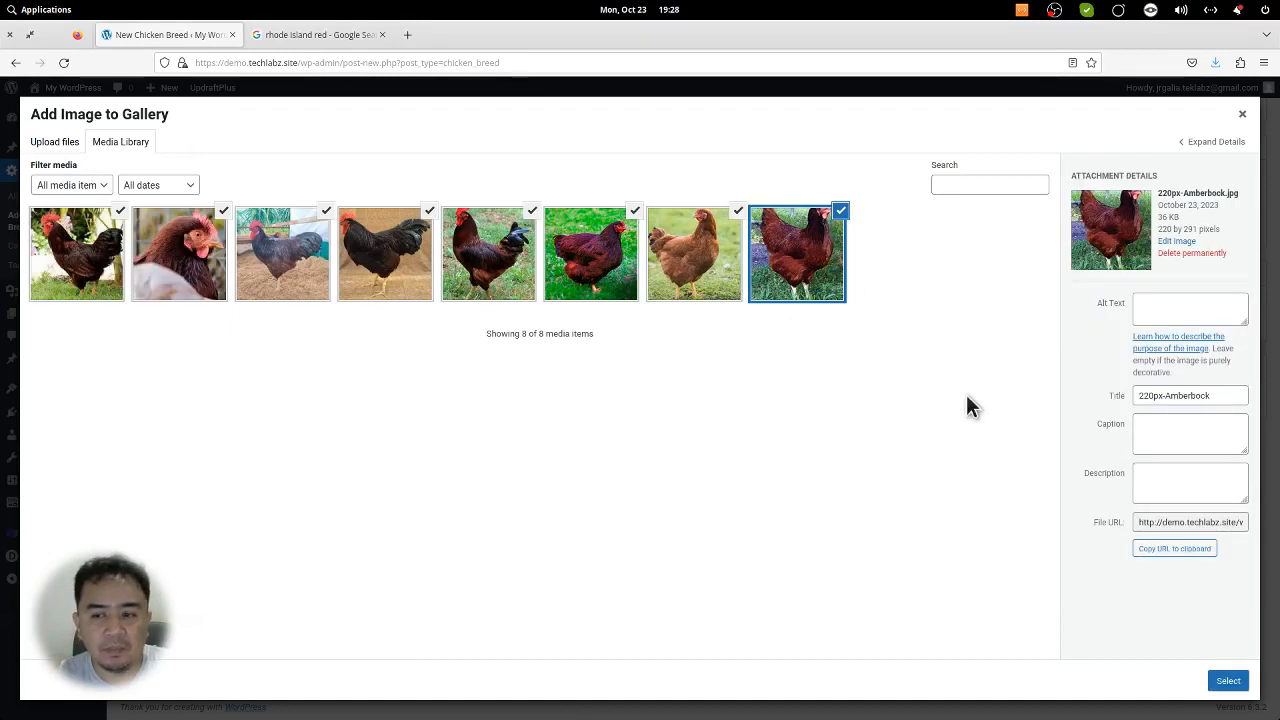
click(1226, 680)
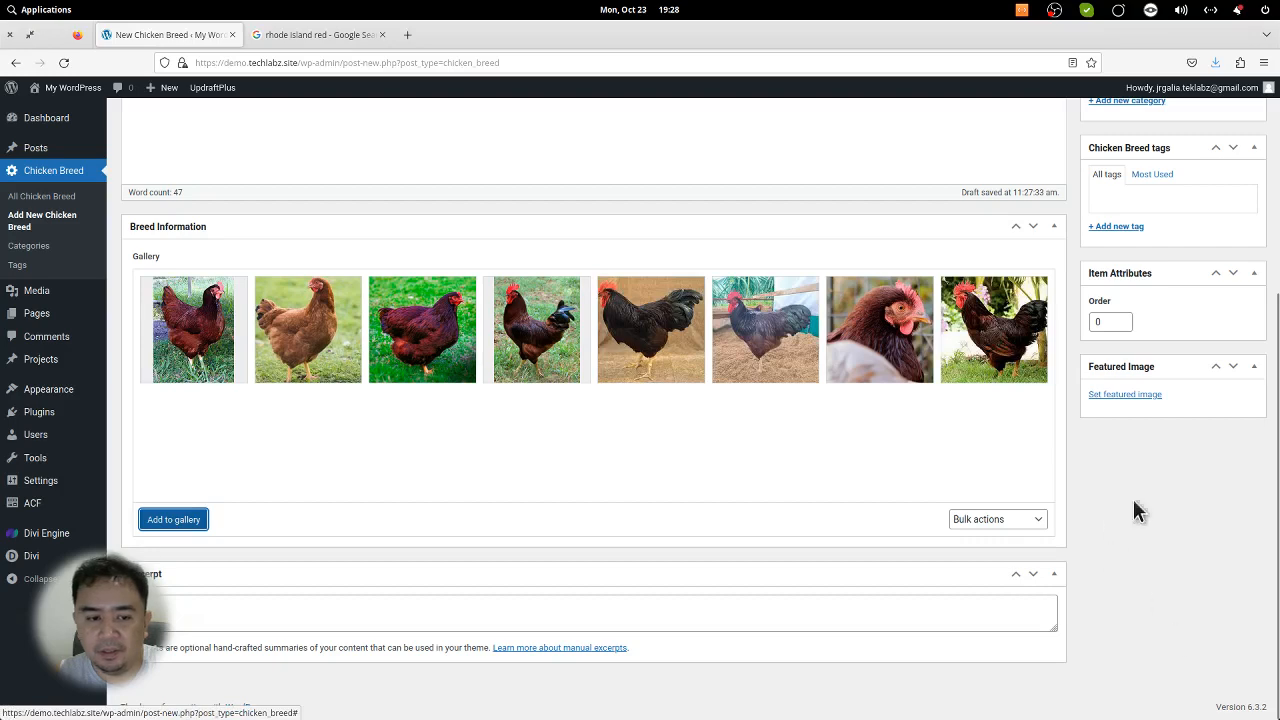
Step: Publish the Rhode Island Red post and check its description and gallery on the live page in a new browser tab
scroll(1138, 511, up, 3)
click(1240, 281)
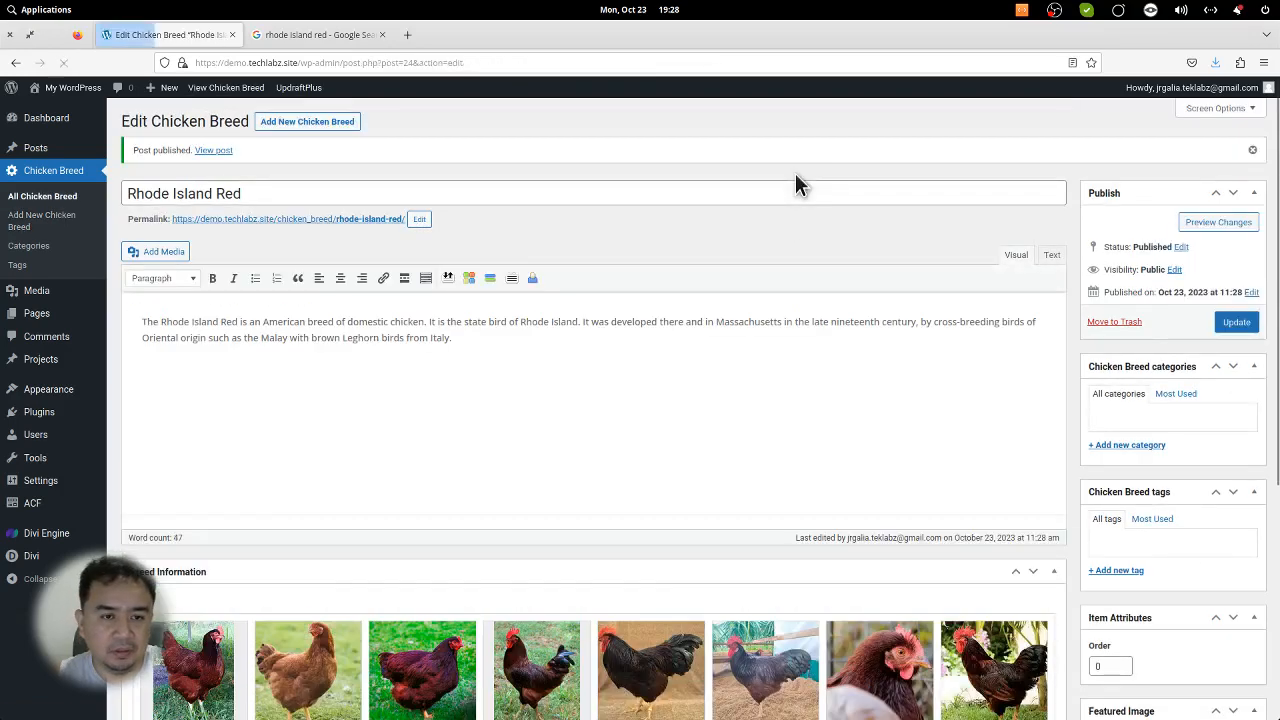
right_click(336, 221)
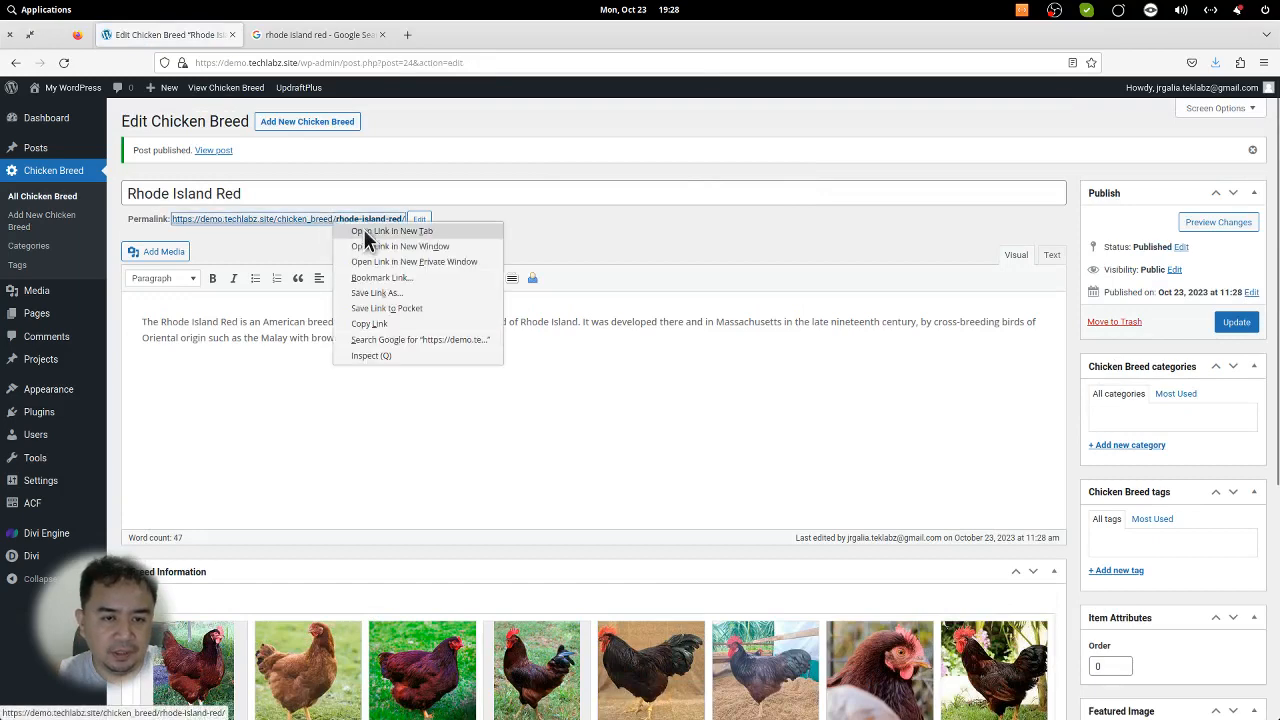
click(370, 230)
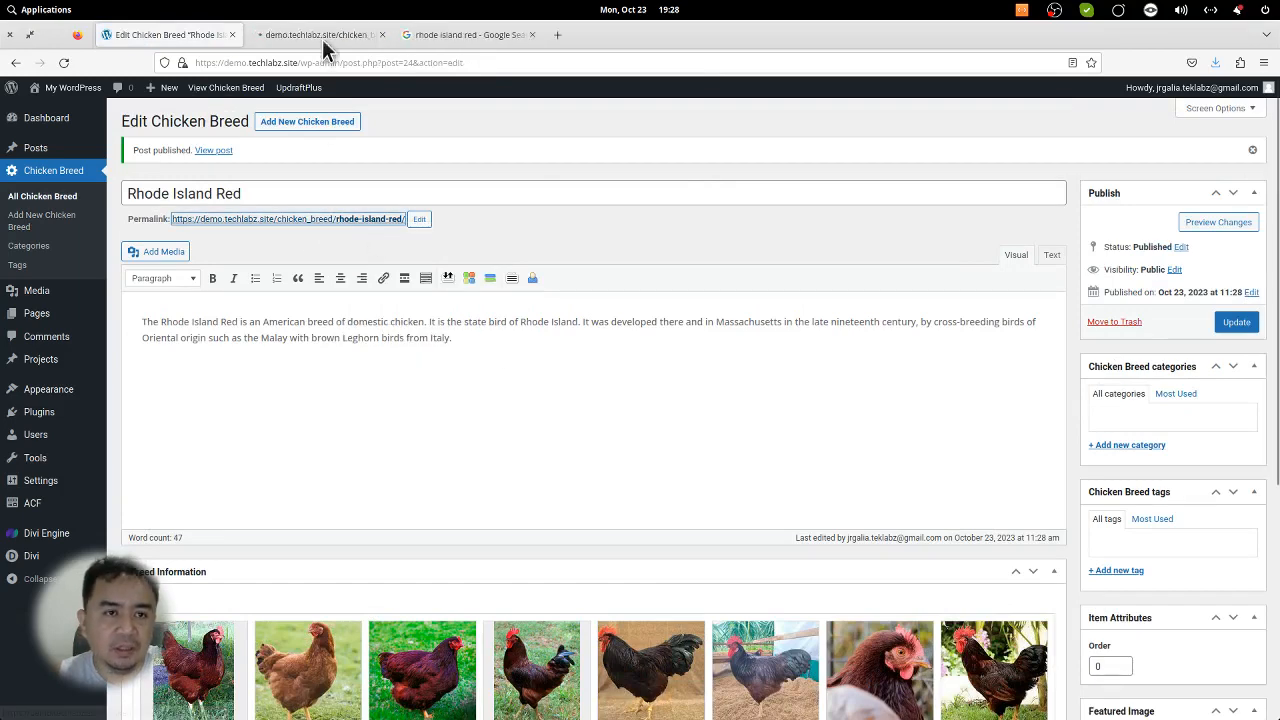
click(322, 37)
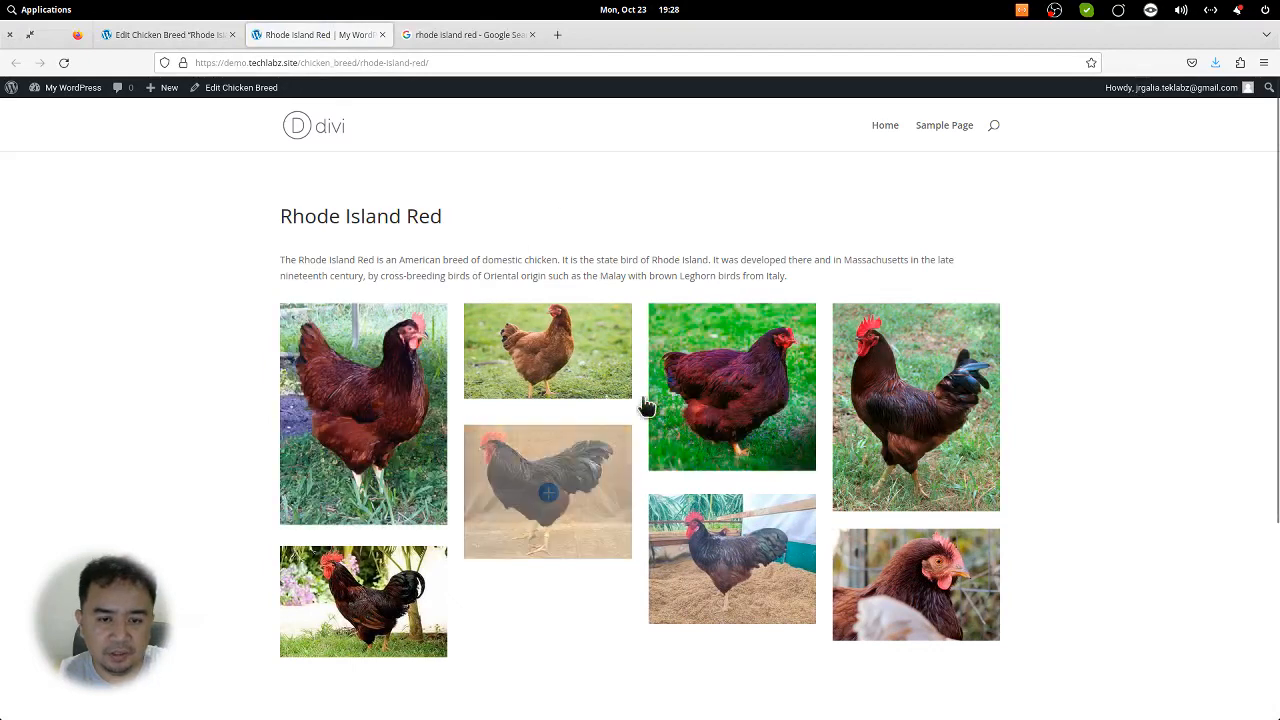
drag(445, 216, 798, 283)
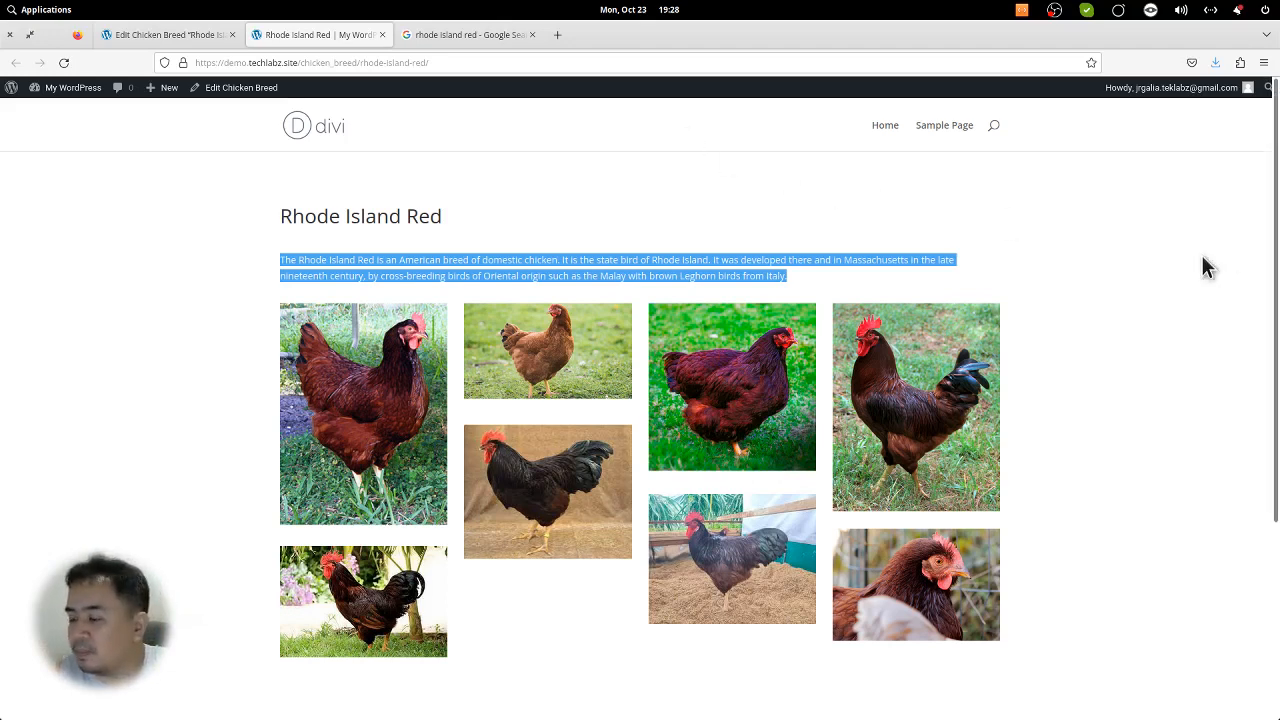
mouse_move(975, 652)
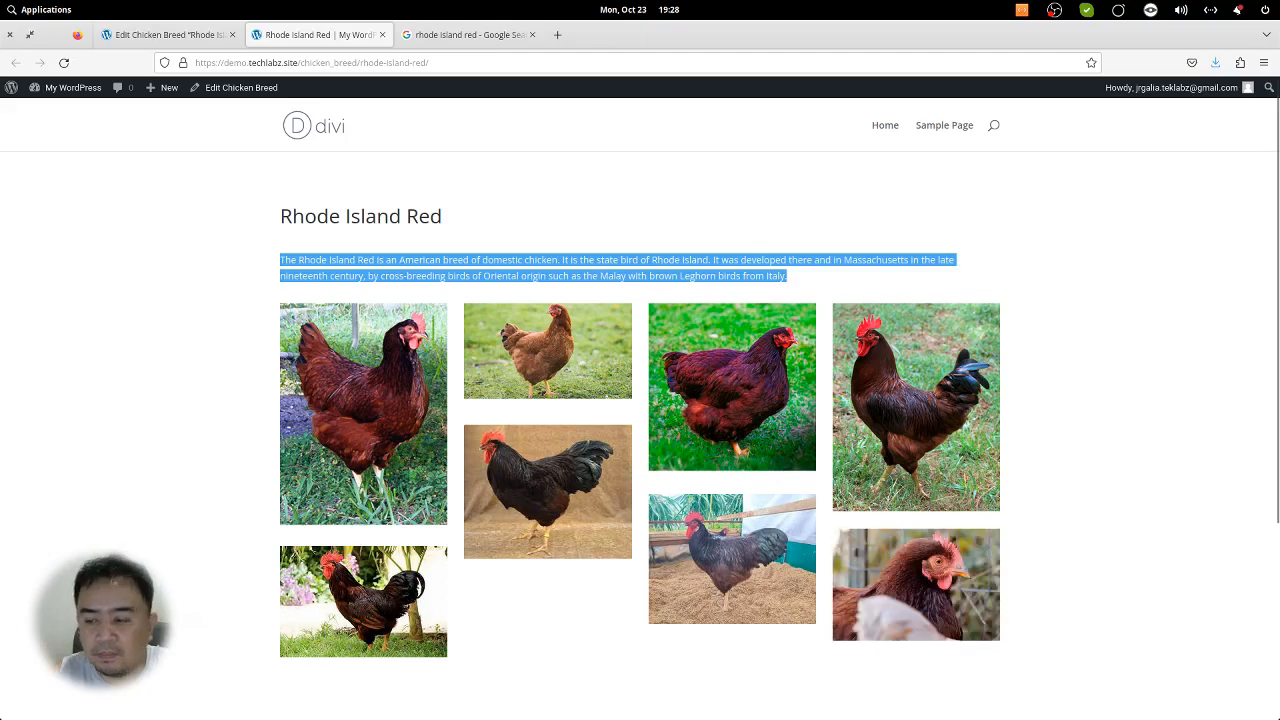